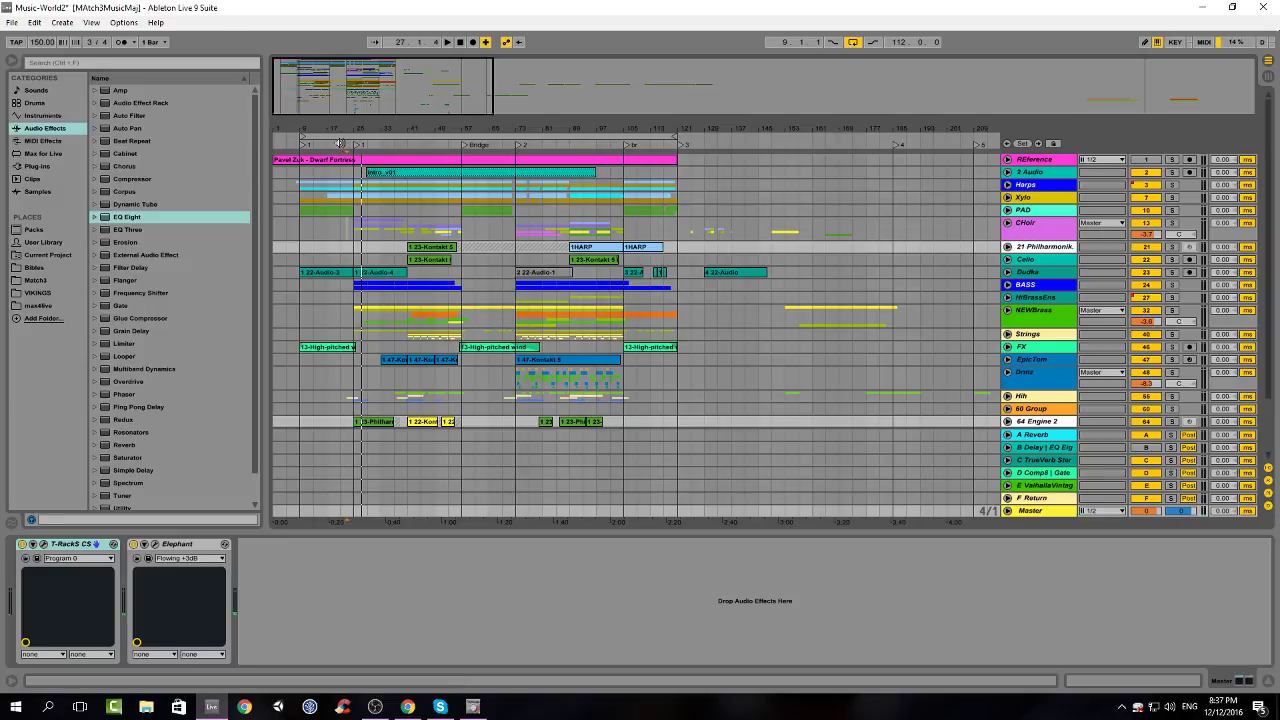
Place the insert marker at bar 7, just before the harp clips begin, and play the arrangement
left_click(301, 179)
mouse_move(317, 114)
left_mouse_down()
mouse_move(317, 125)
mouse_move(292, 120)
left_mouse_up()
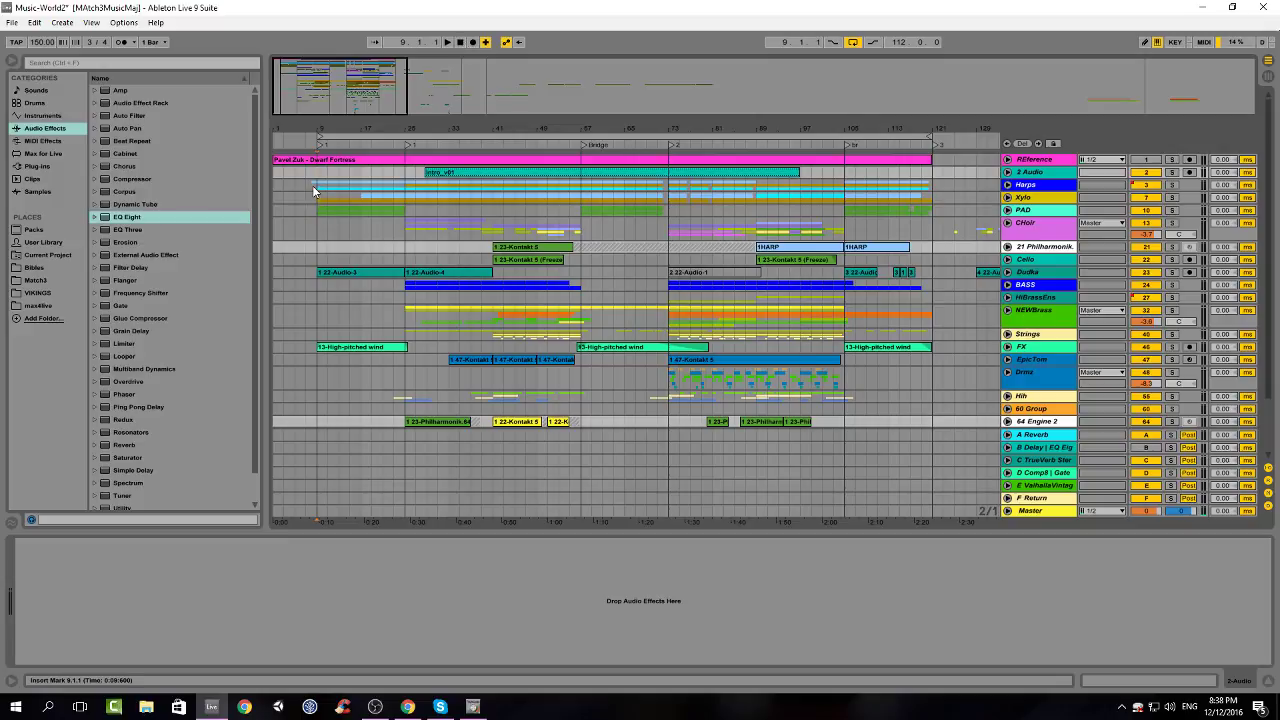
left_click_drag(288, 84, 287, 88)
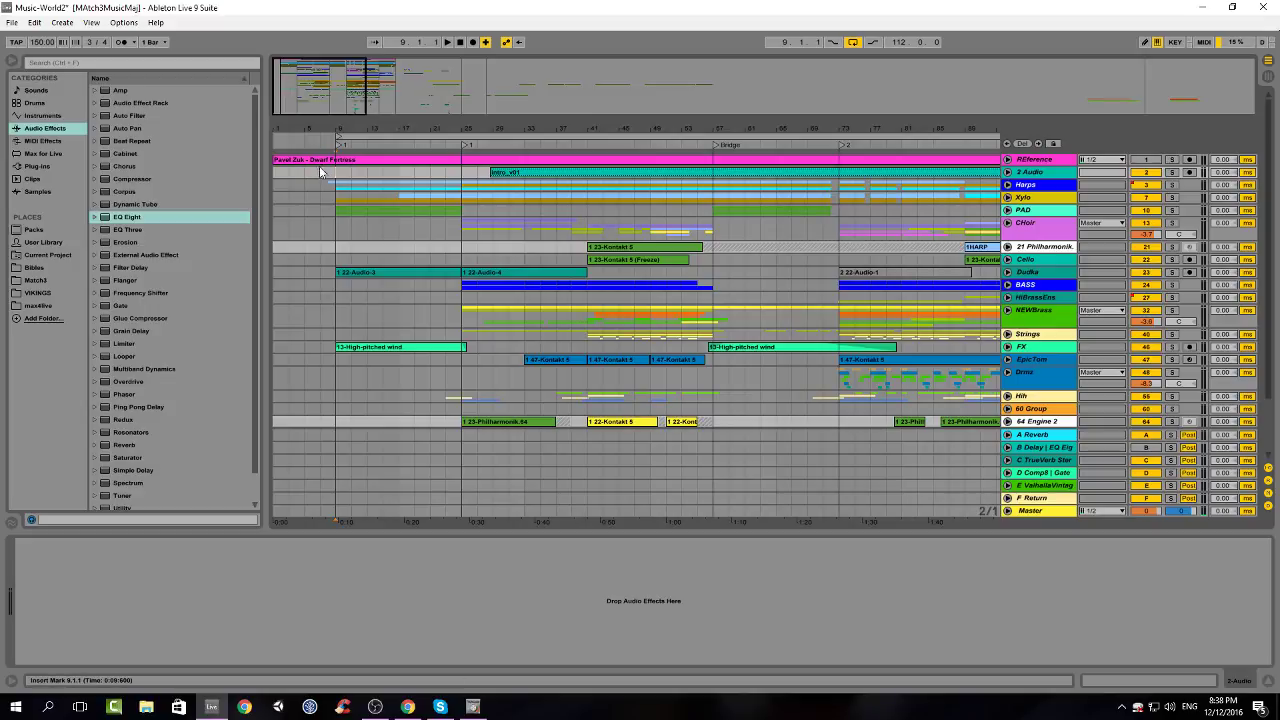
key("space")
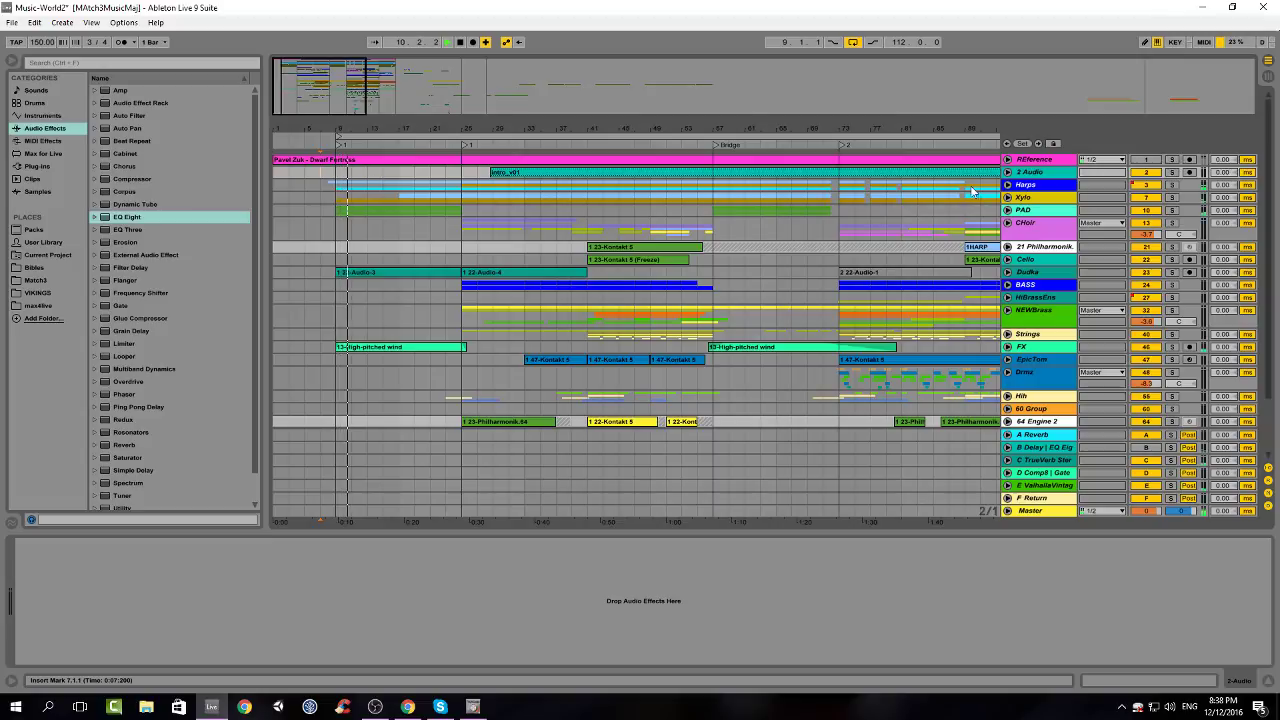
Unfold the Harps group, view the device chains of the group and its second EarlyRenArp track, and fold it again
left_click(1007, 184)
left_click(1030, 187)
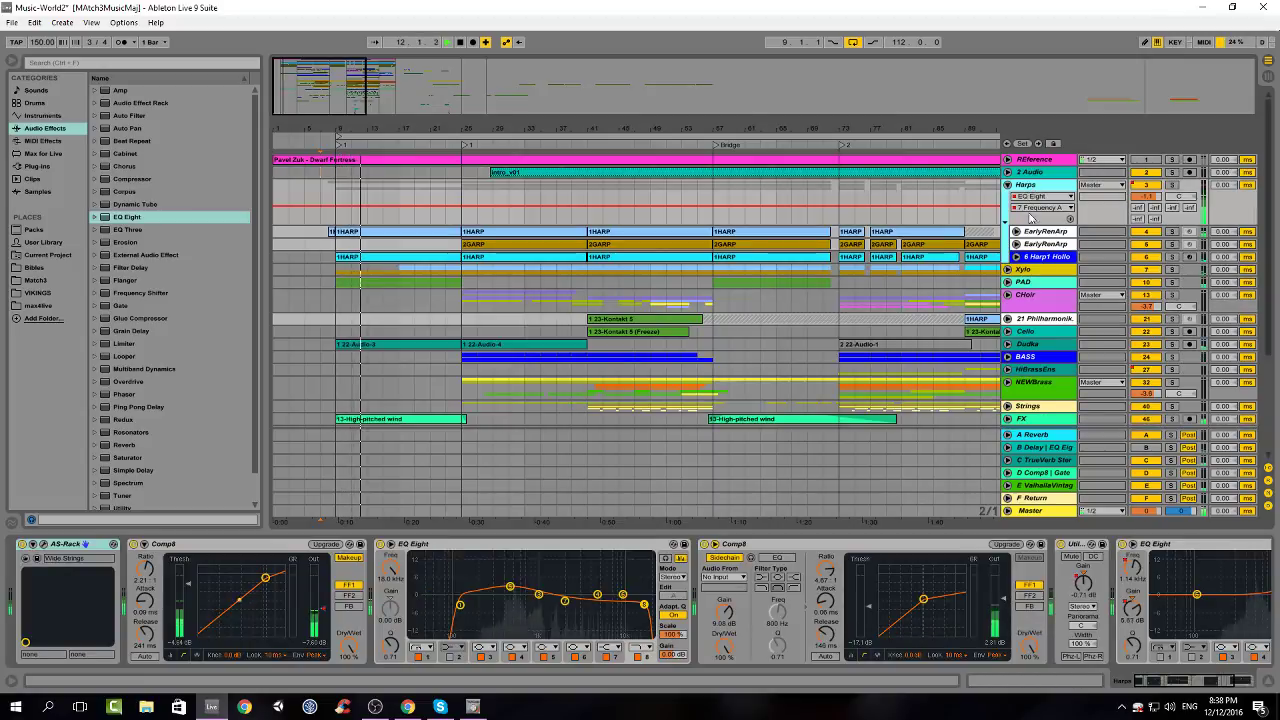
left_click(1049, 245)
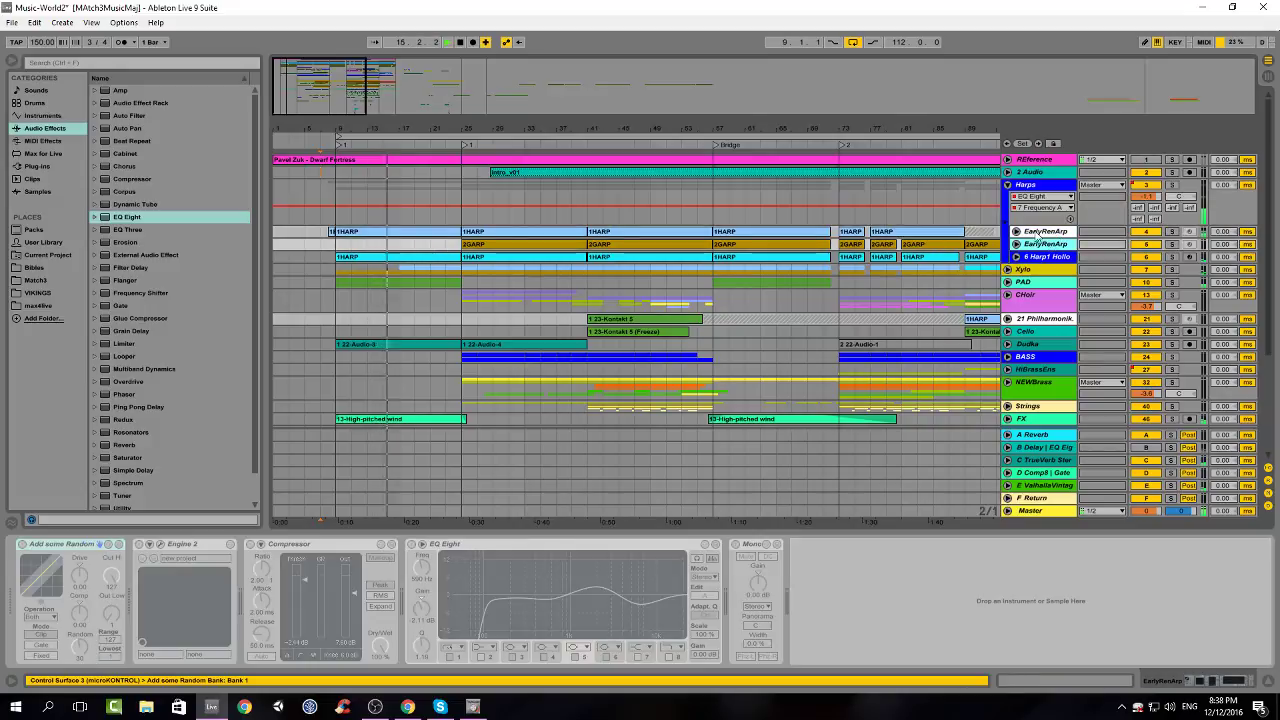
left_click(1007, 184)
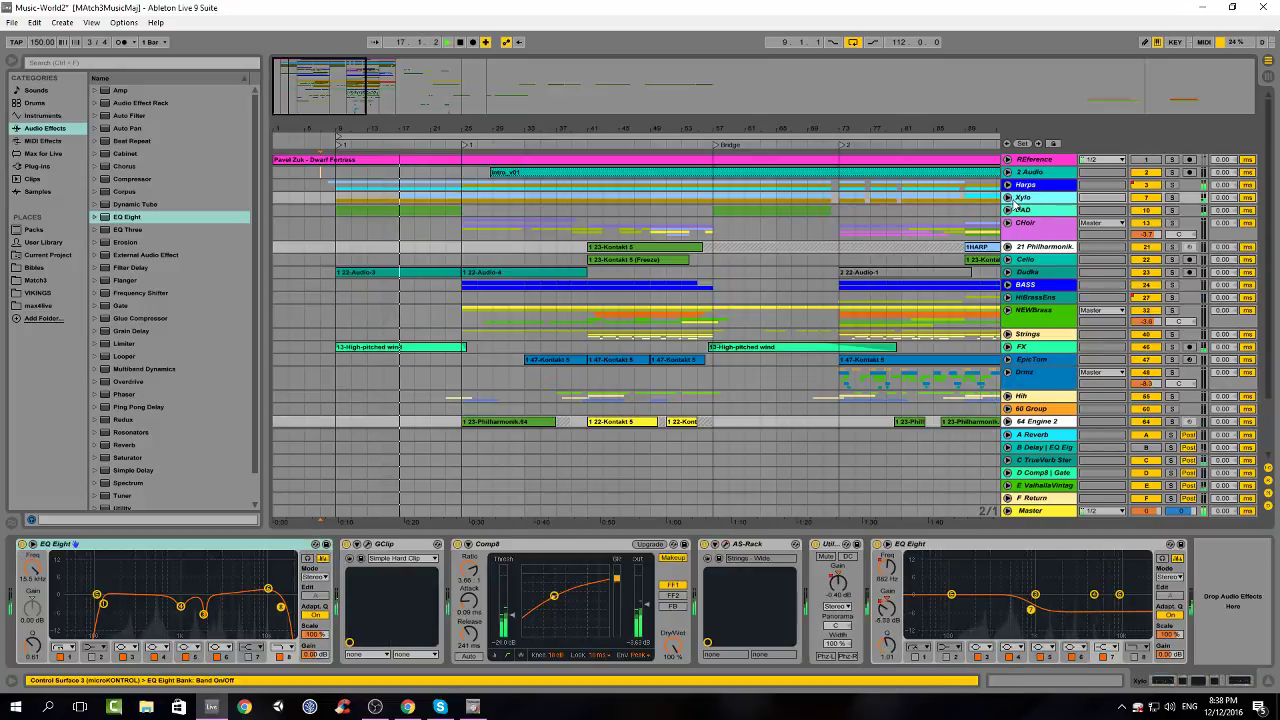
Unfold the Xylo group, view the device chains of its glockenspiel and Bells4 Glass tracks, and fold it again
left_click(1008, 197)
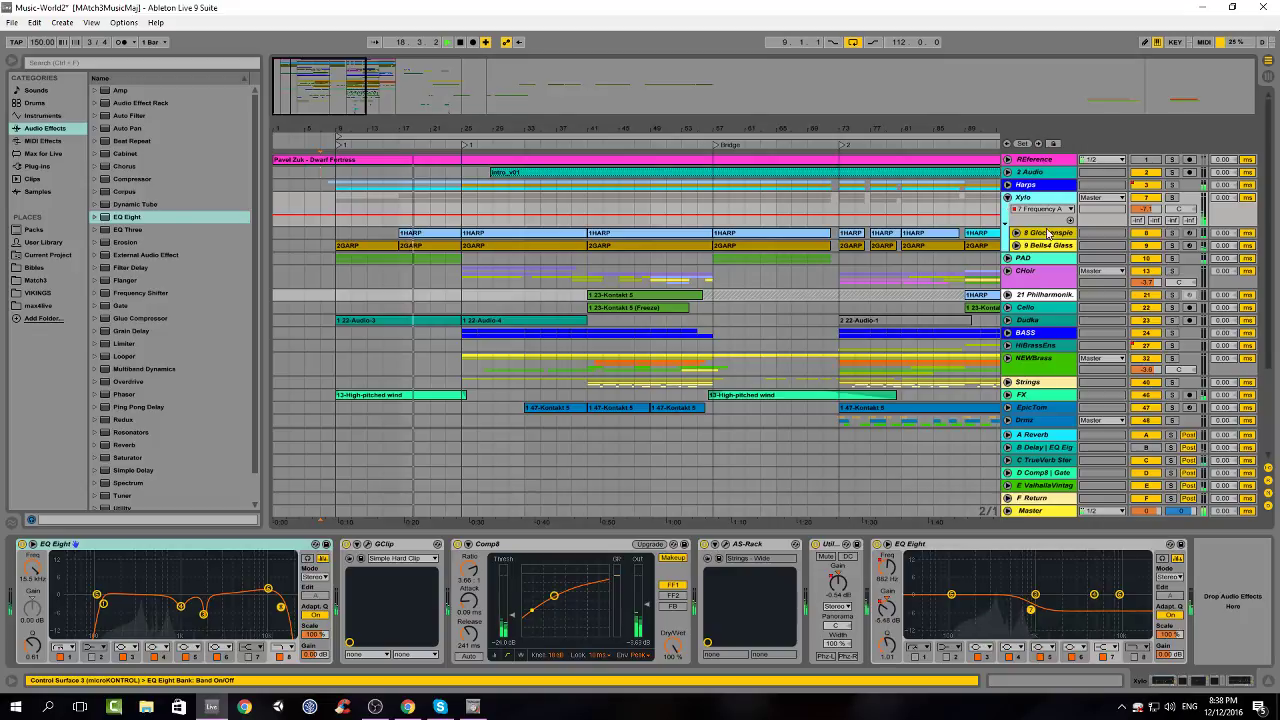
left_click(1046, 232)
left_click(1046, 246)
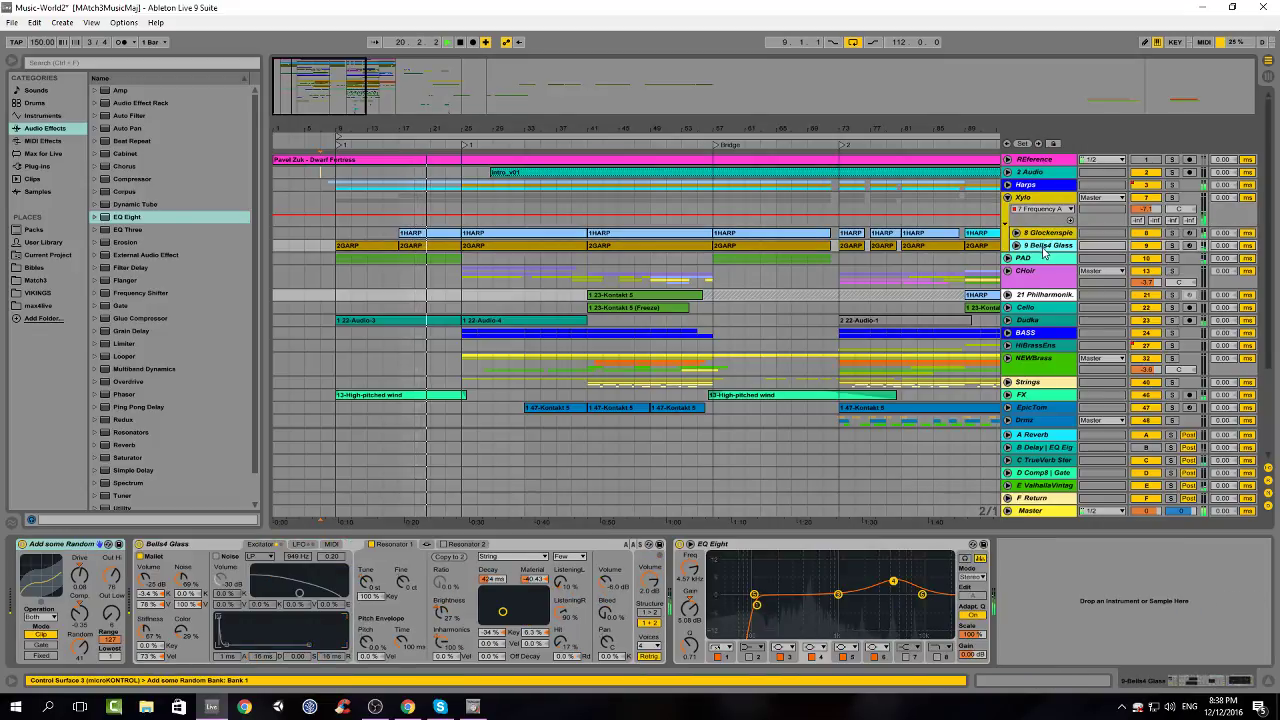
left_click(1008, 197)
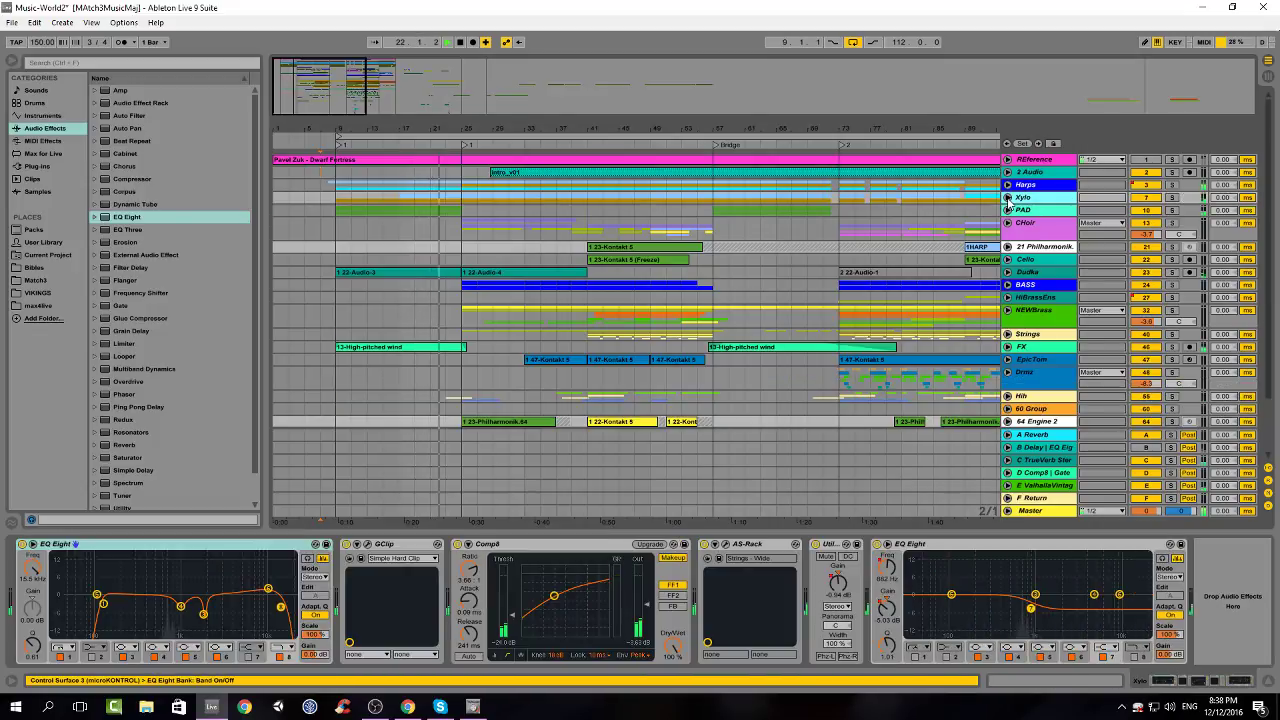
View the Choir and NEWBrass device chains, and look through the tracks inside the BASS group before folding it
left_click(1035, 230)
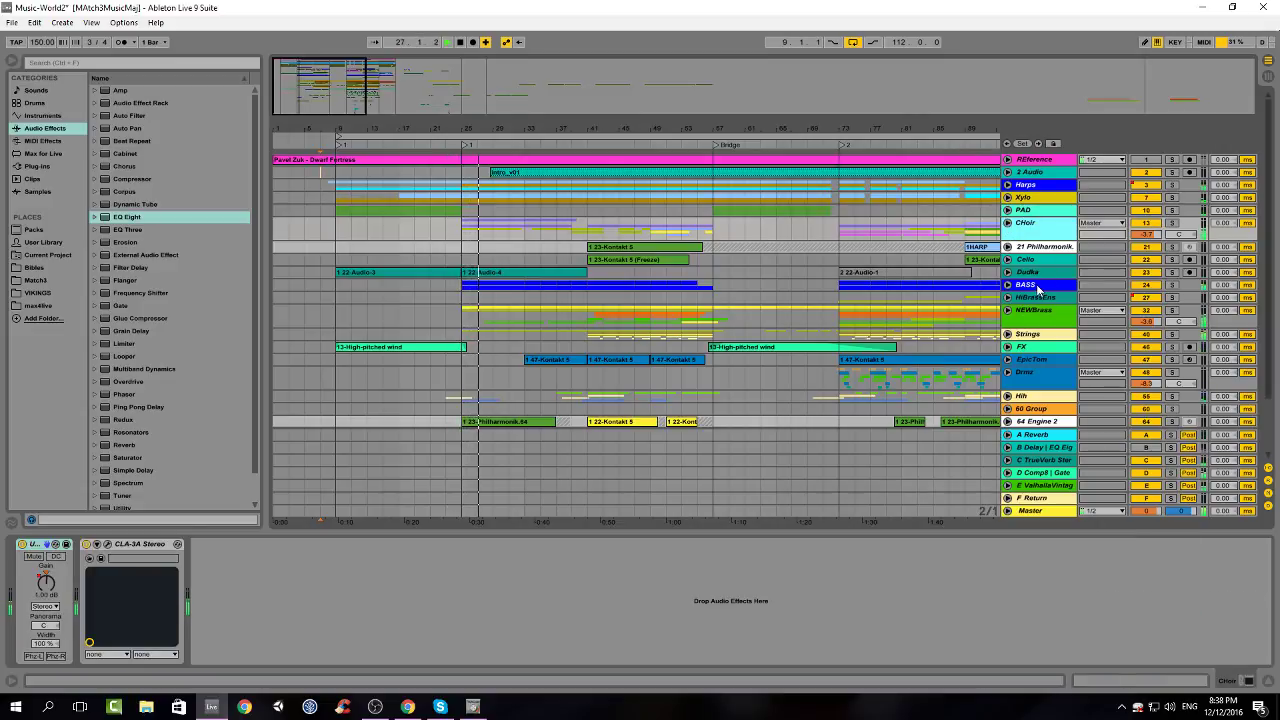
left_click(1035, 318)
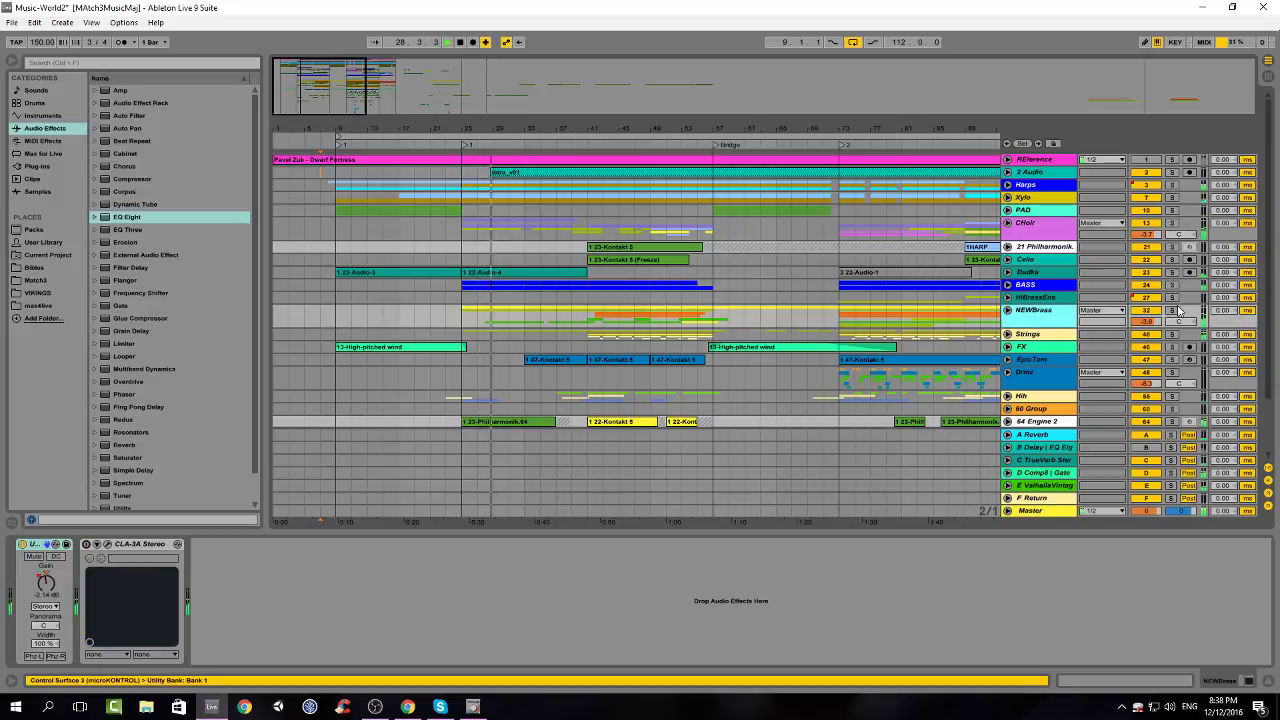
left_click(1035, 286)
left_click(1008, 285)
left_click(1040, 318)
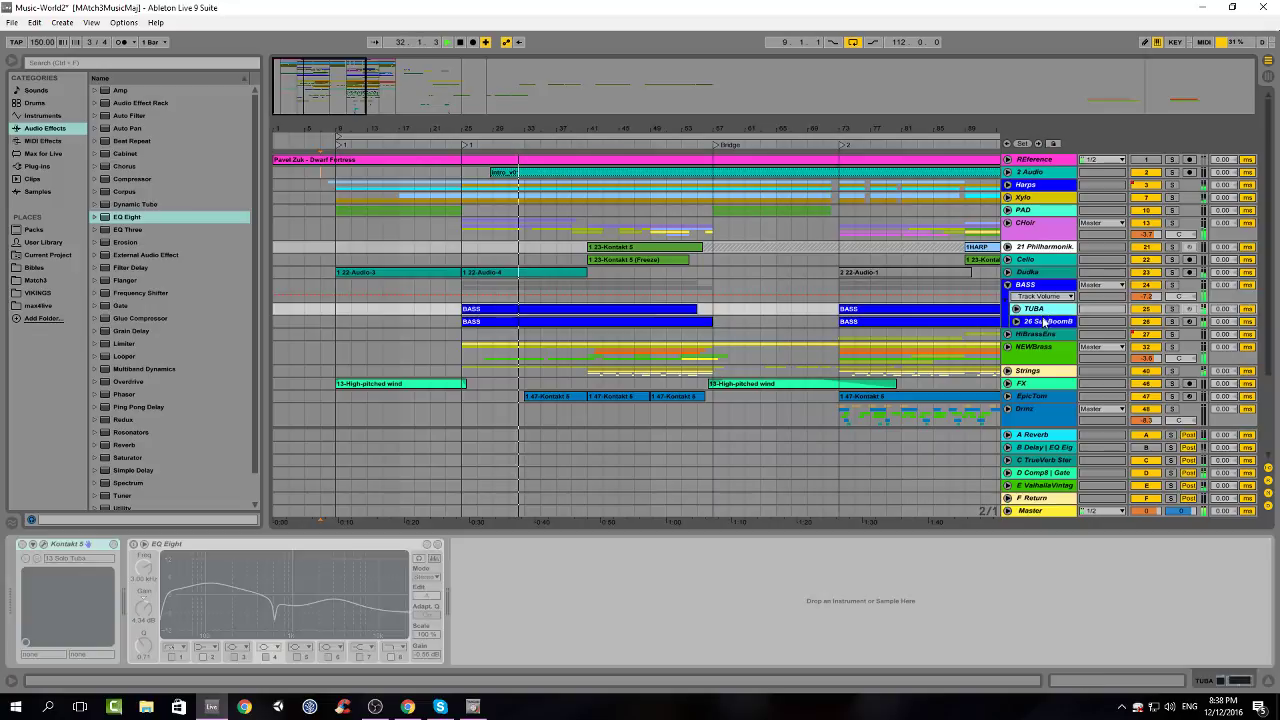
left_click(1008, 285)
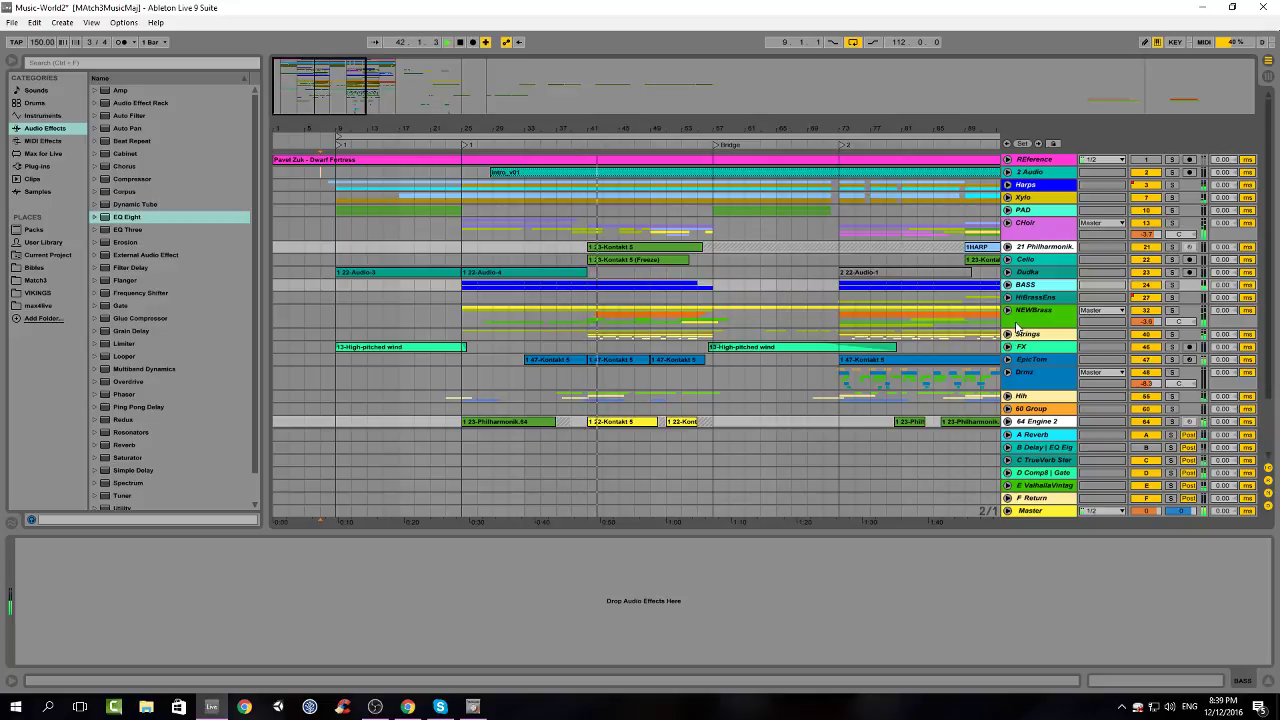
View the effects on the Master track and on return tracks B, C and D
left_click(1040, 511)
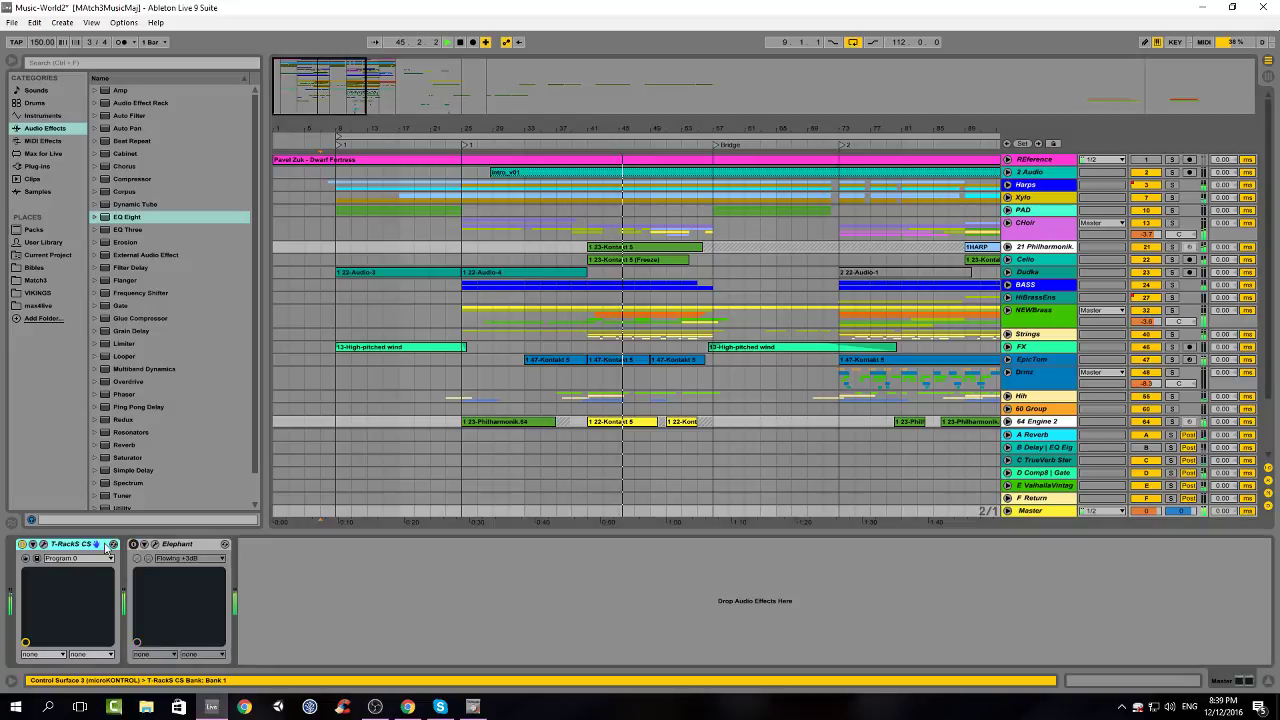
left_click_drag(501, 98, 330, 80)
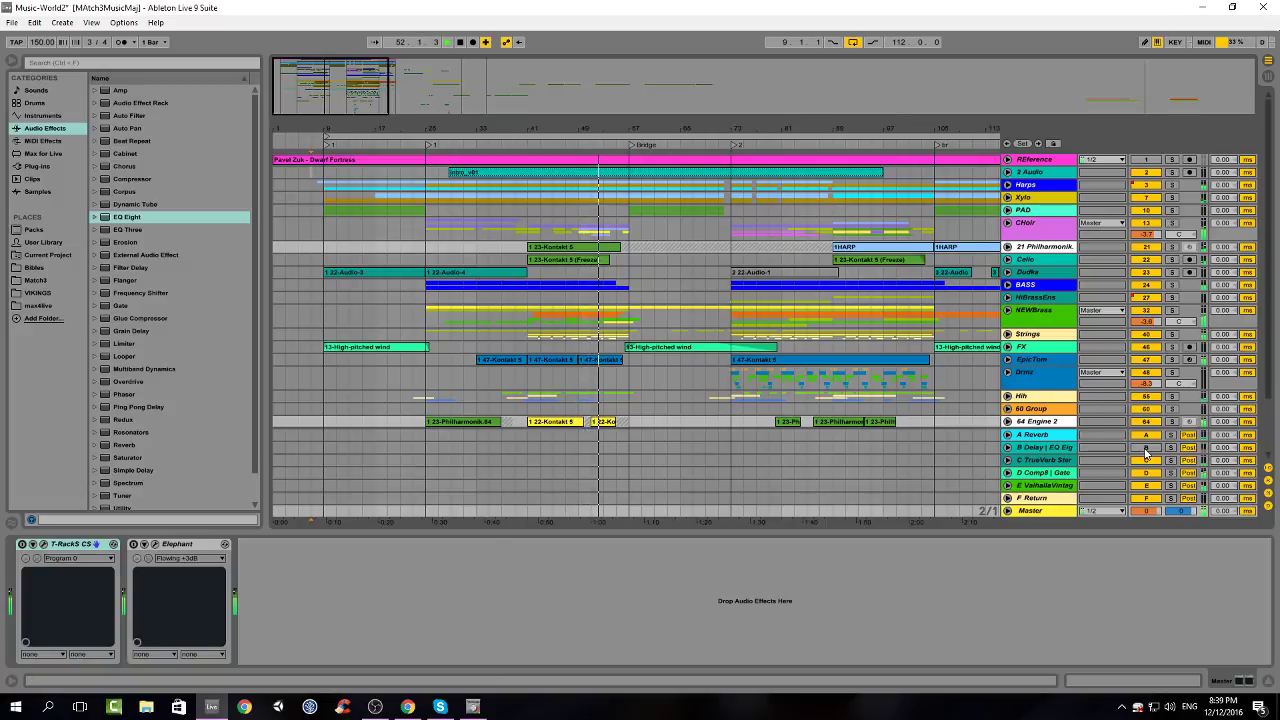
left_click(1028, 447)
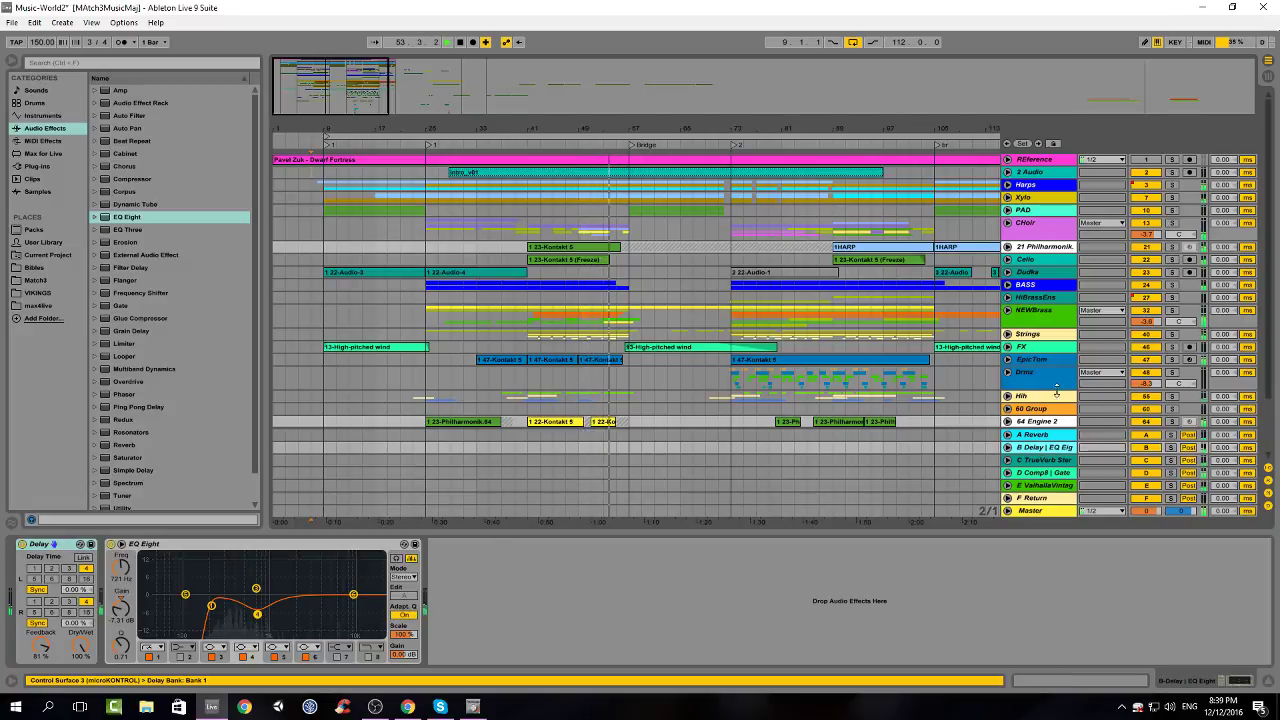
left_click(1036, 460)
left_click(1043, 474)
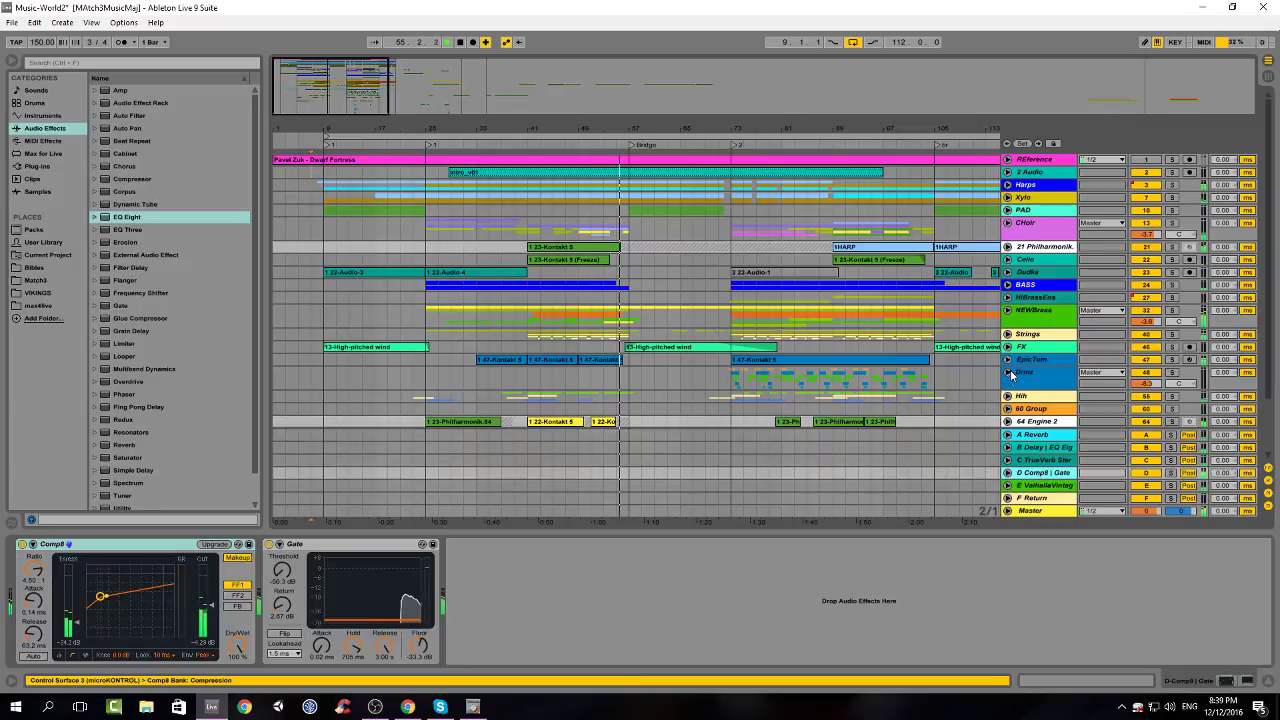
Unfold the Strings group, go through its audio, Action Strings and StringsChords tracks, and fold it again
left_click_drag(315, 66, 316, 56)
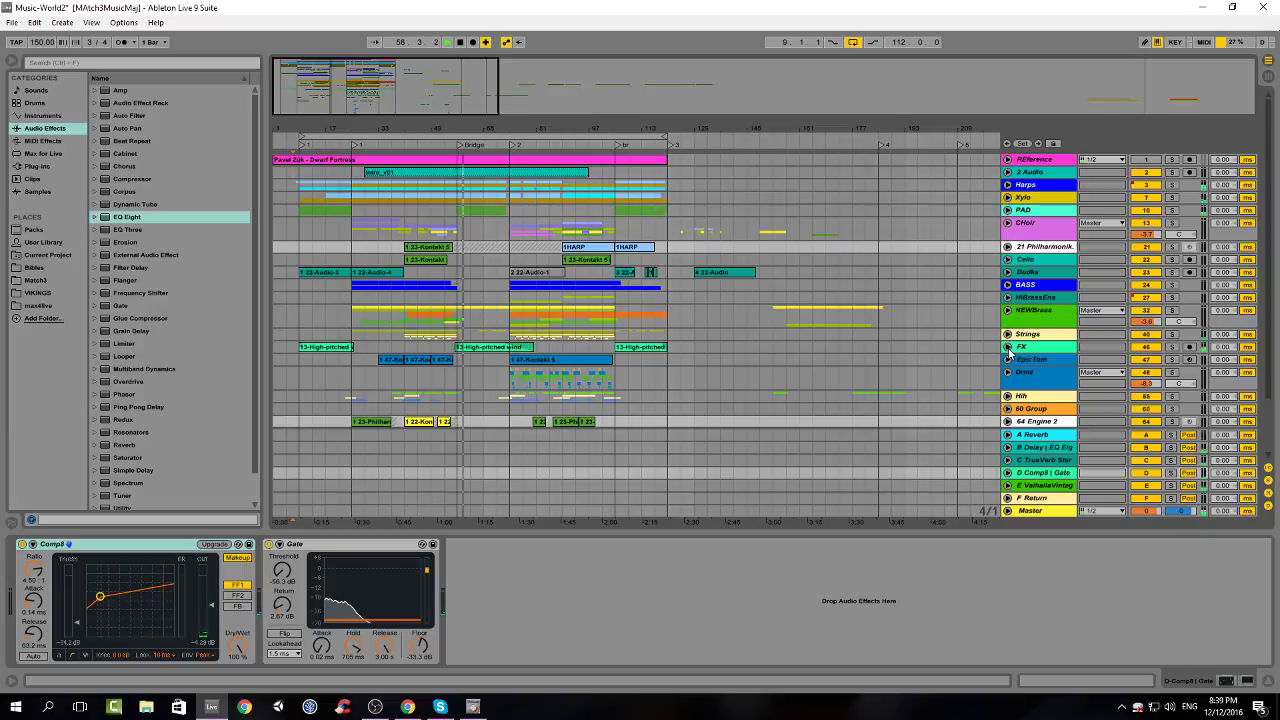
left_click(876, 327)
scroll(883, 317, "down", 3)
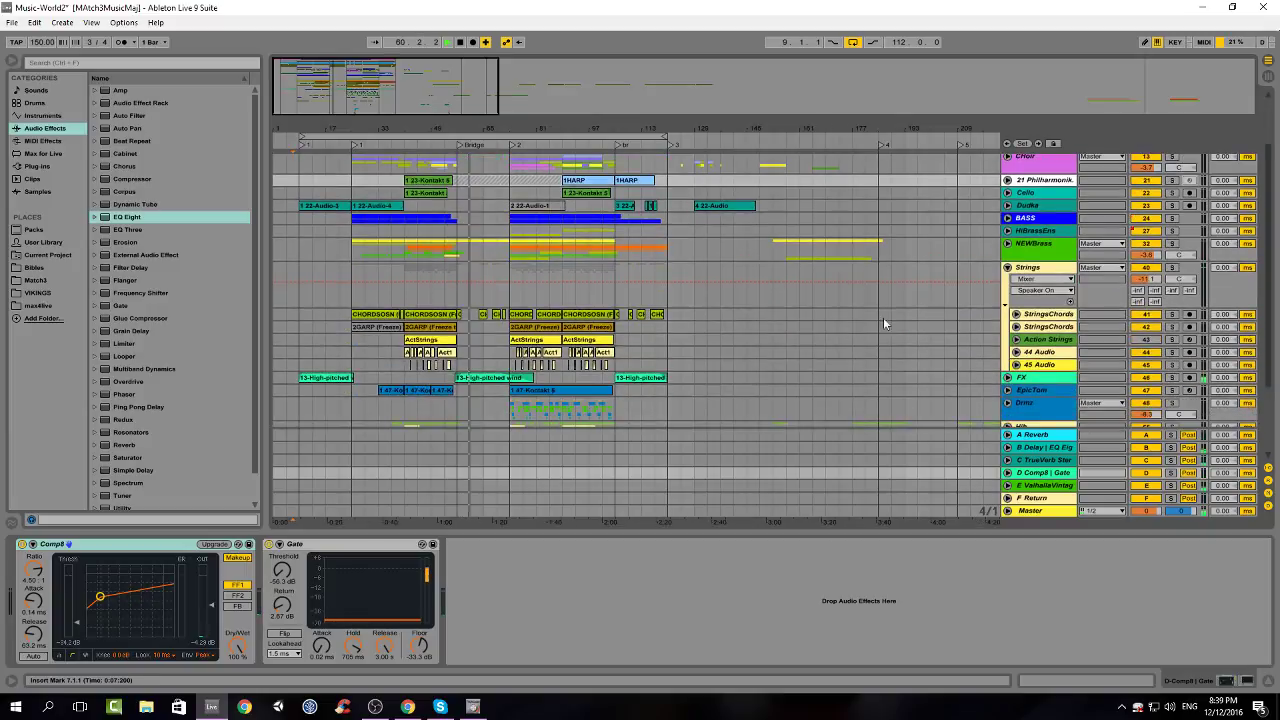
left_click(1045, 339)
left_click(1040, 352)
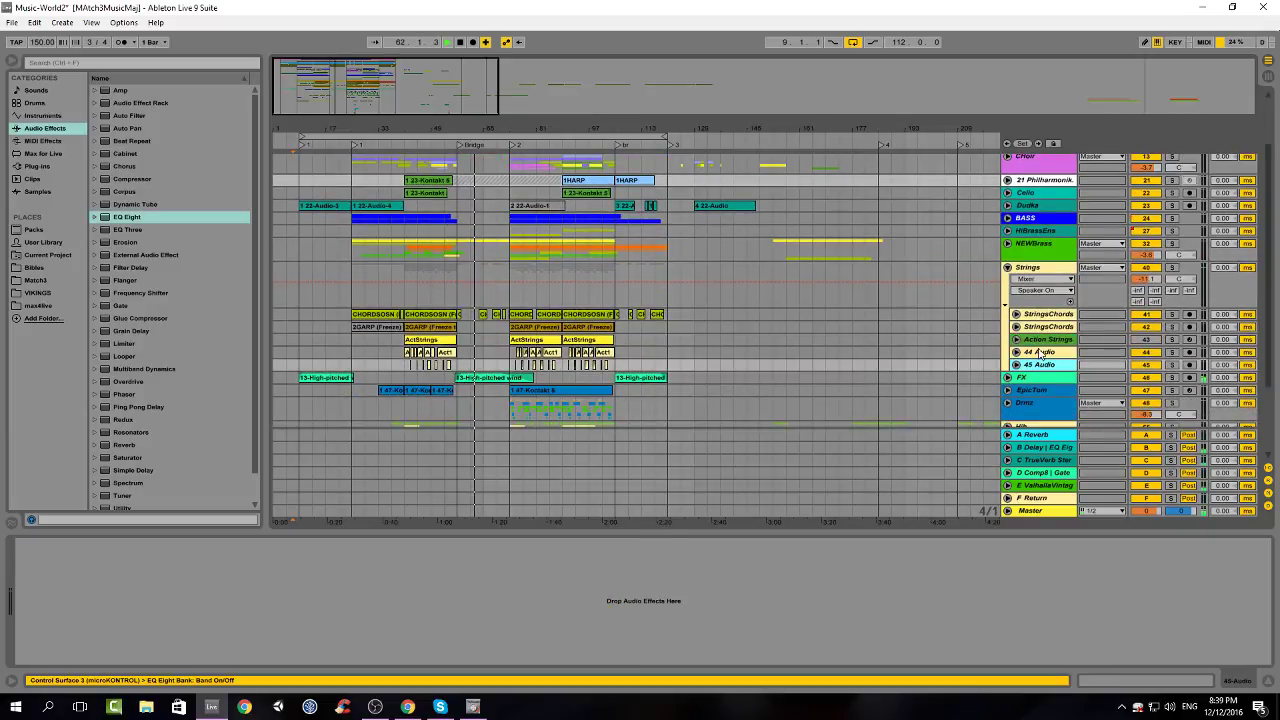
left_click(1040, 339)
left_click(1040, 326)
left_click(1045, 314)
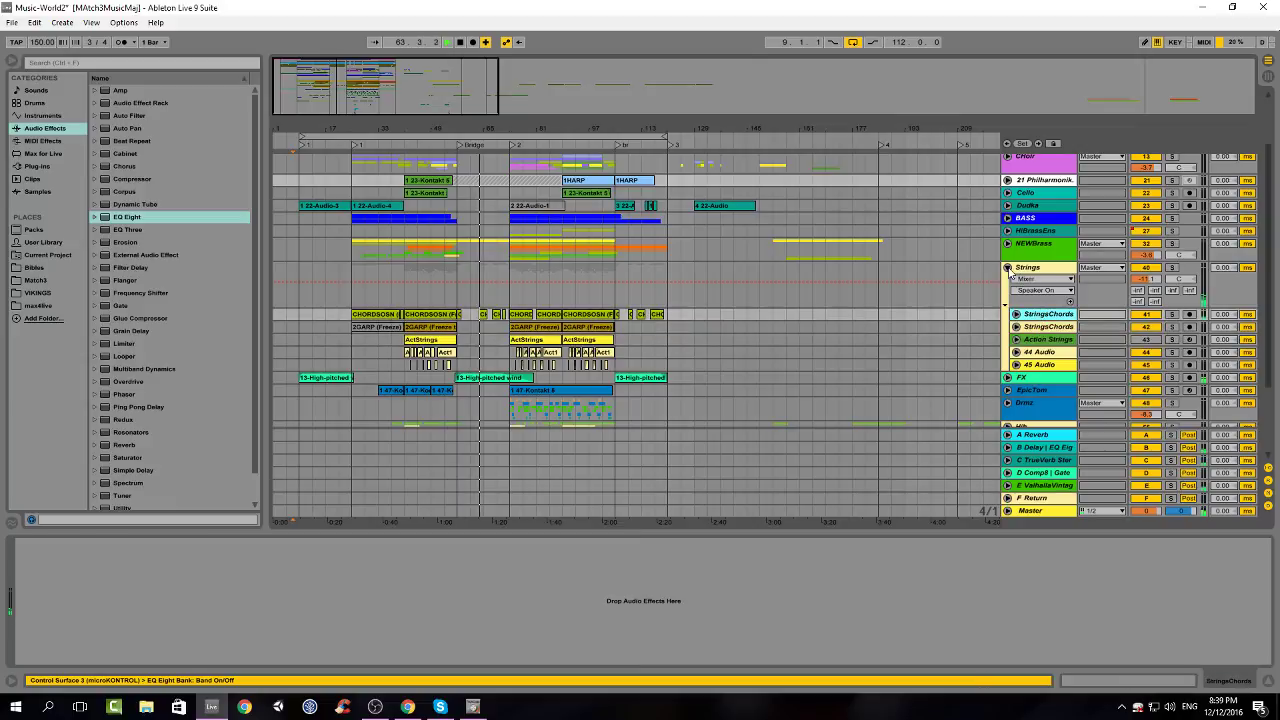
left_click(1007, 268)
Unfold the NEWBrass group, reduce the heights of the group, 33 Audio and 38 Audio tracks, and fold the group again
left_click(1007, 244)
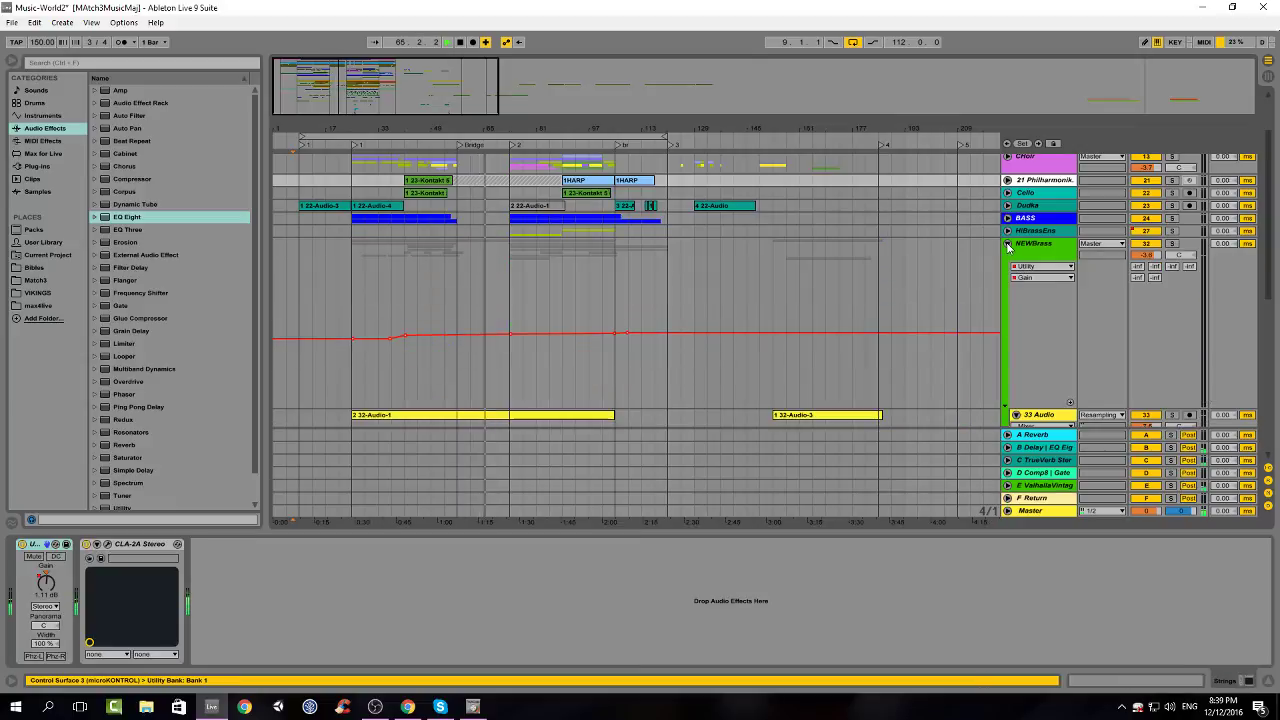
scroll(1010, 250, "down", 3)
left_click_drag(1043, 332, 1043, 220)
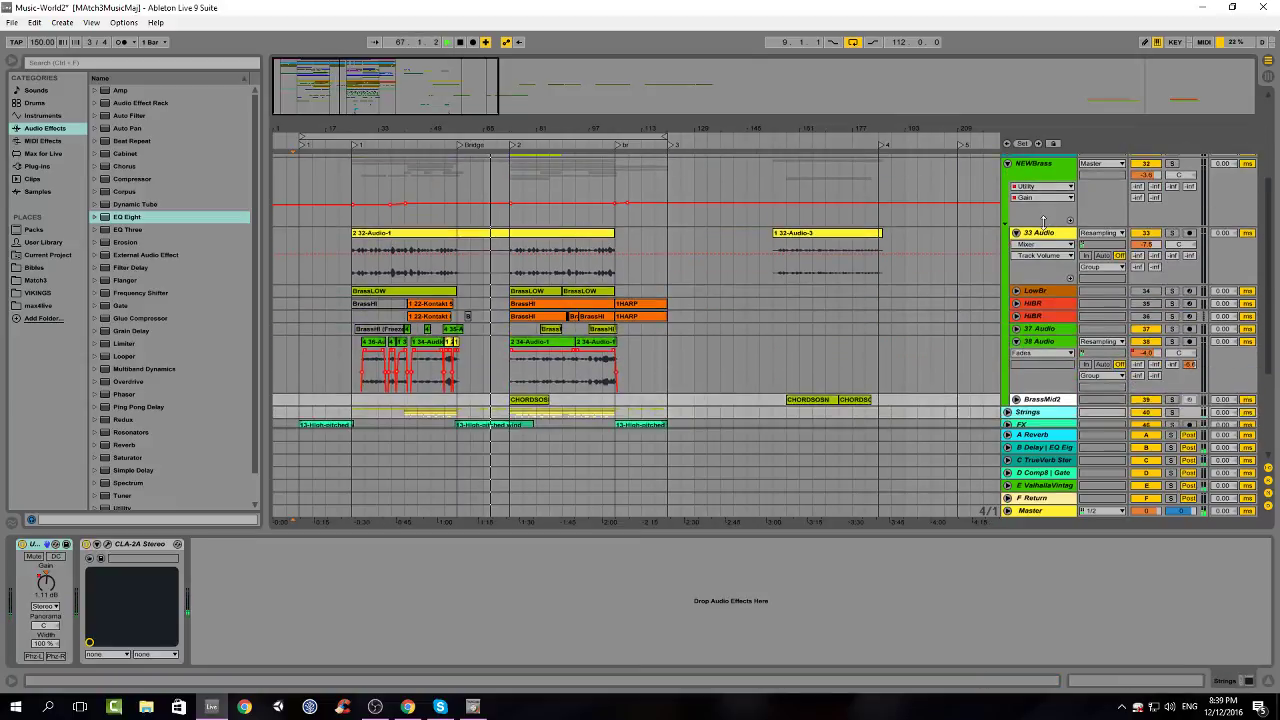
left_click_drag(1040, 285, 1040, 262)
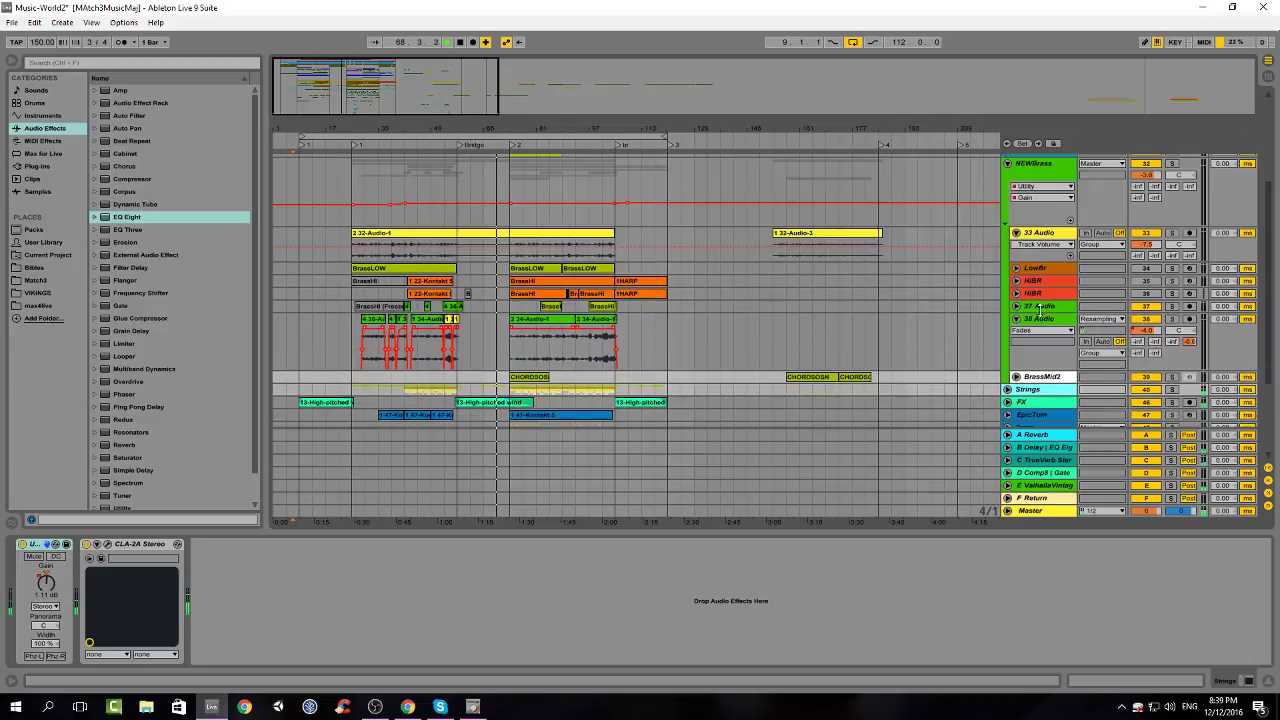
left_click_drag(1043, 368, 1043, 336)
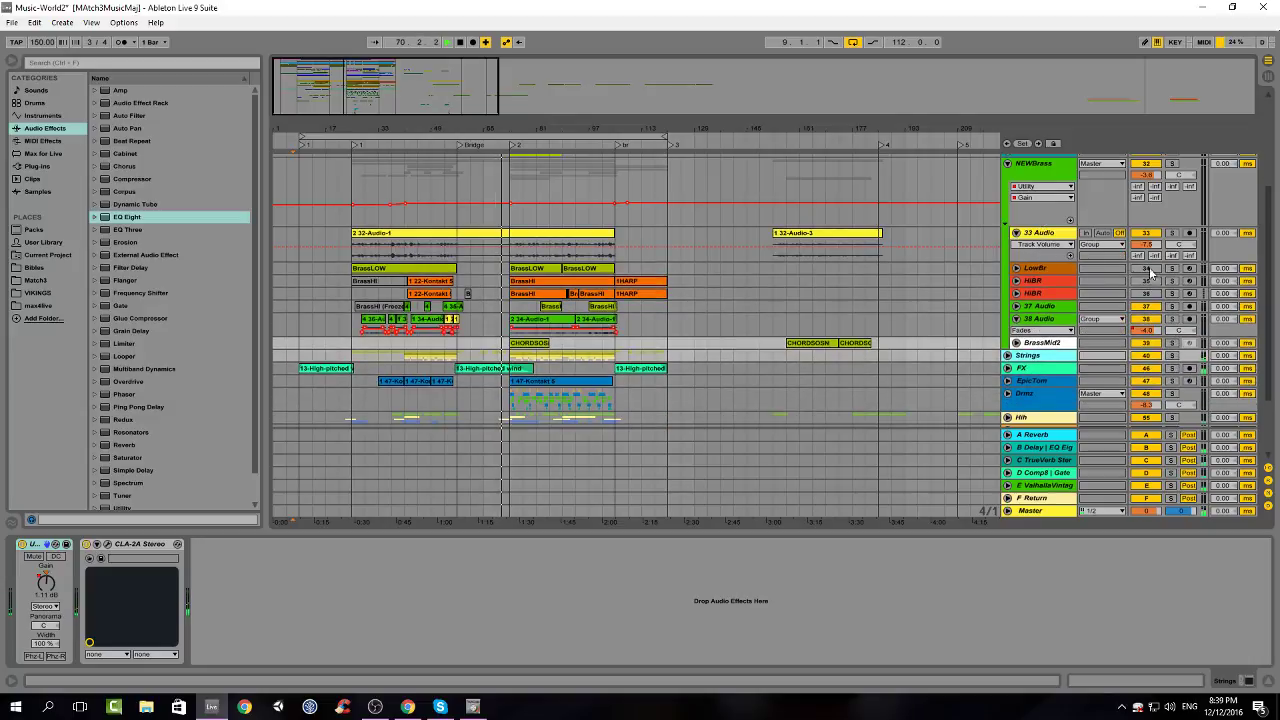
left_click_drag(1035, 262, 1035, 239)
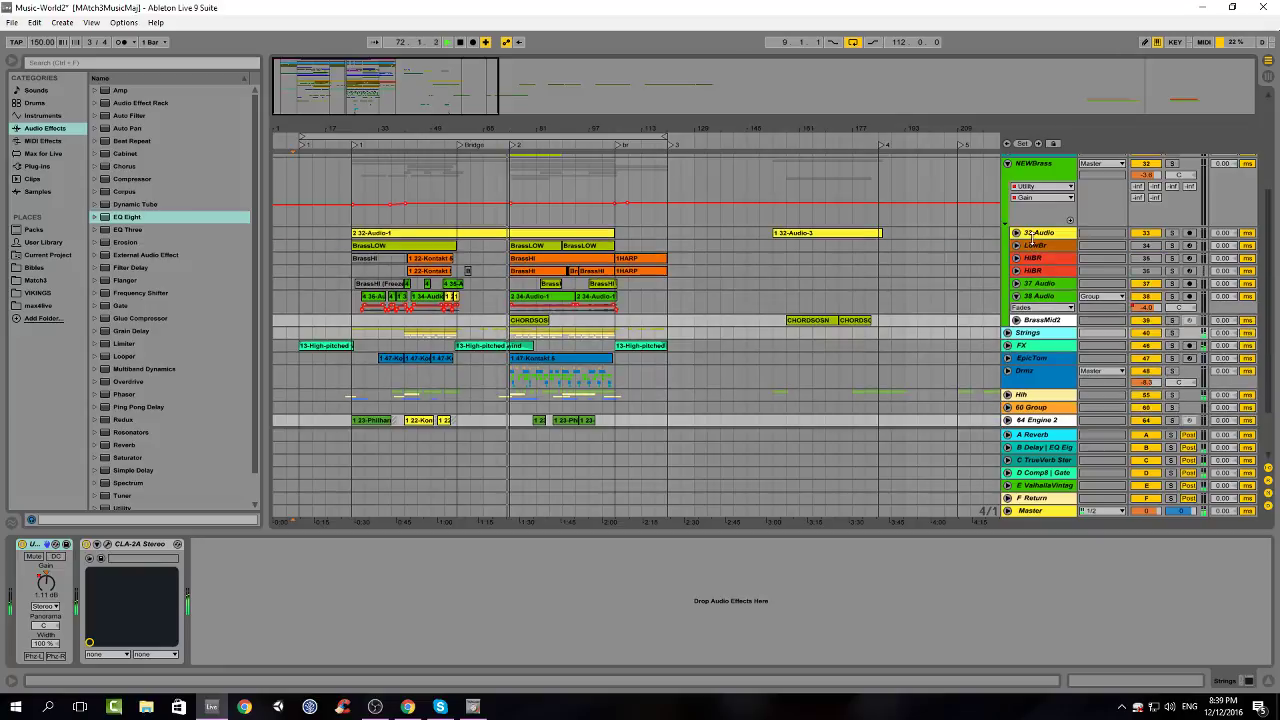
left_click(1008, 165)
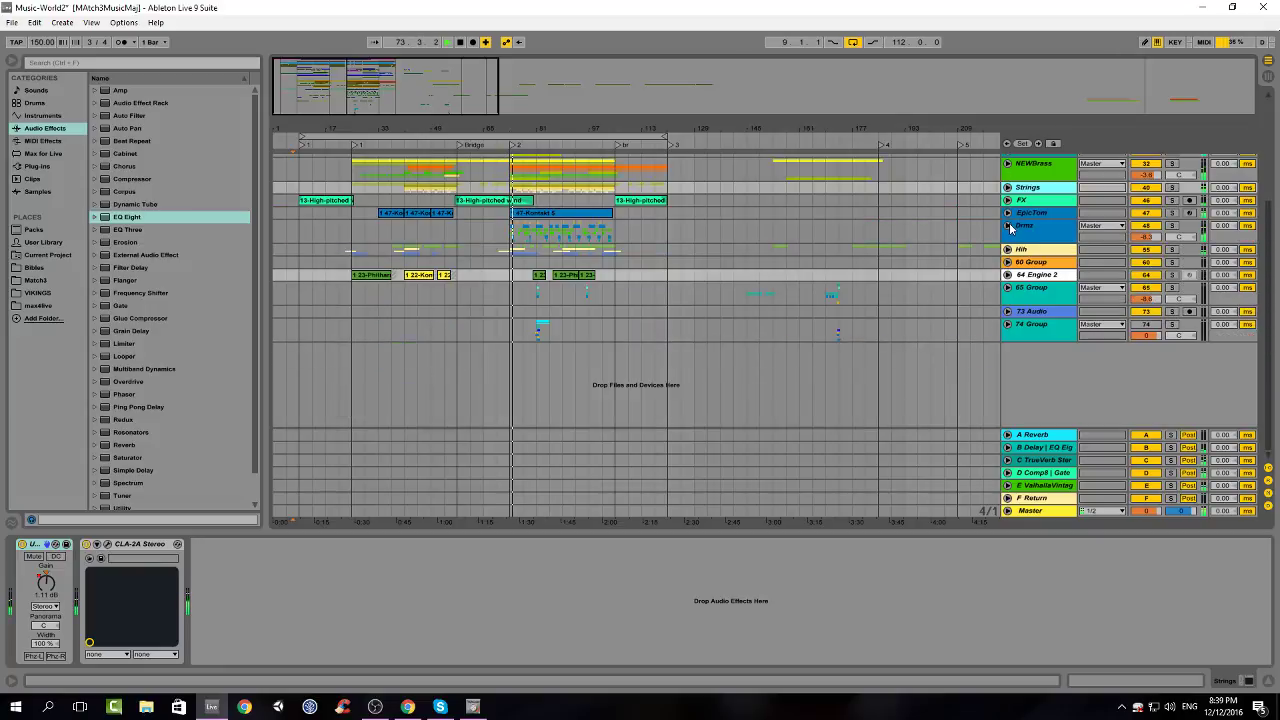
Unfold the Drmz group, look at the Kick, 50 Audio and Clap tracks, and fold the Clap track and the group
left_click(1009, 226)
left_click(1055, 285)
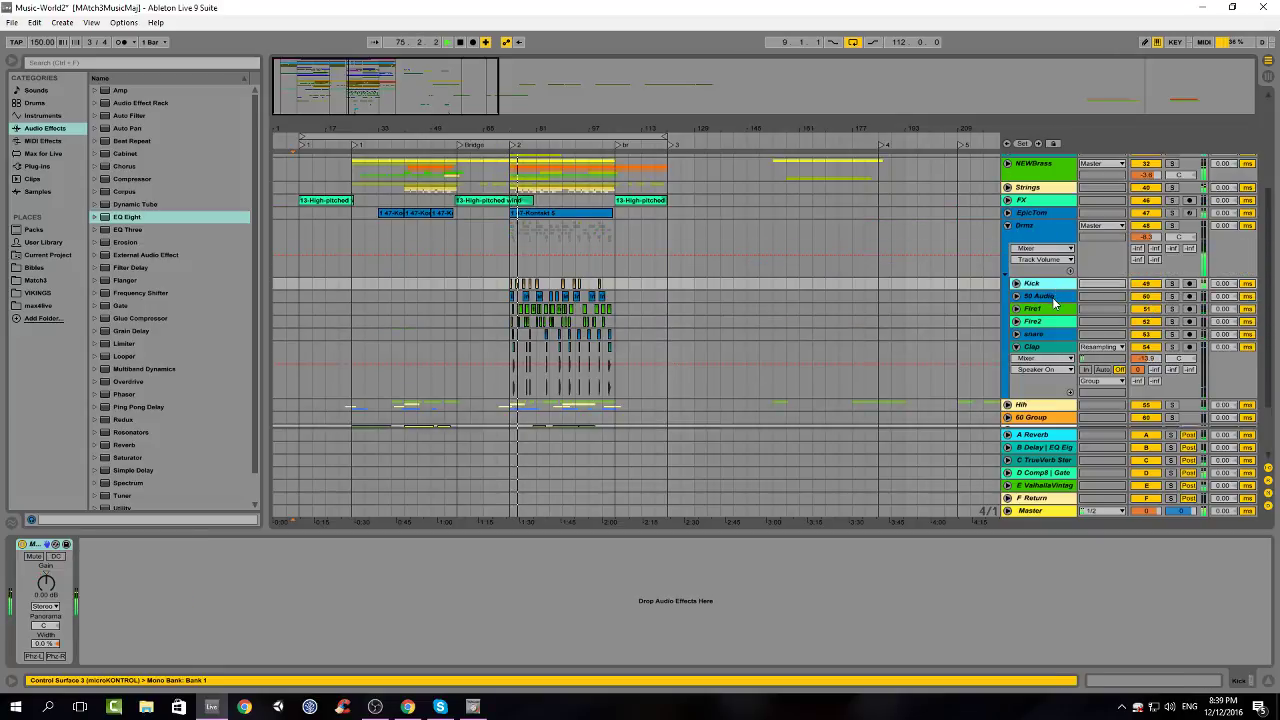
left_click(1055, 298)
left_click(1040, 347)
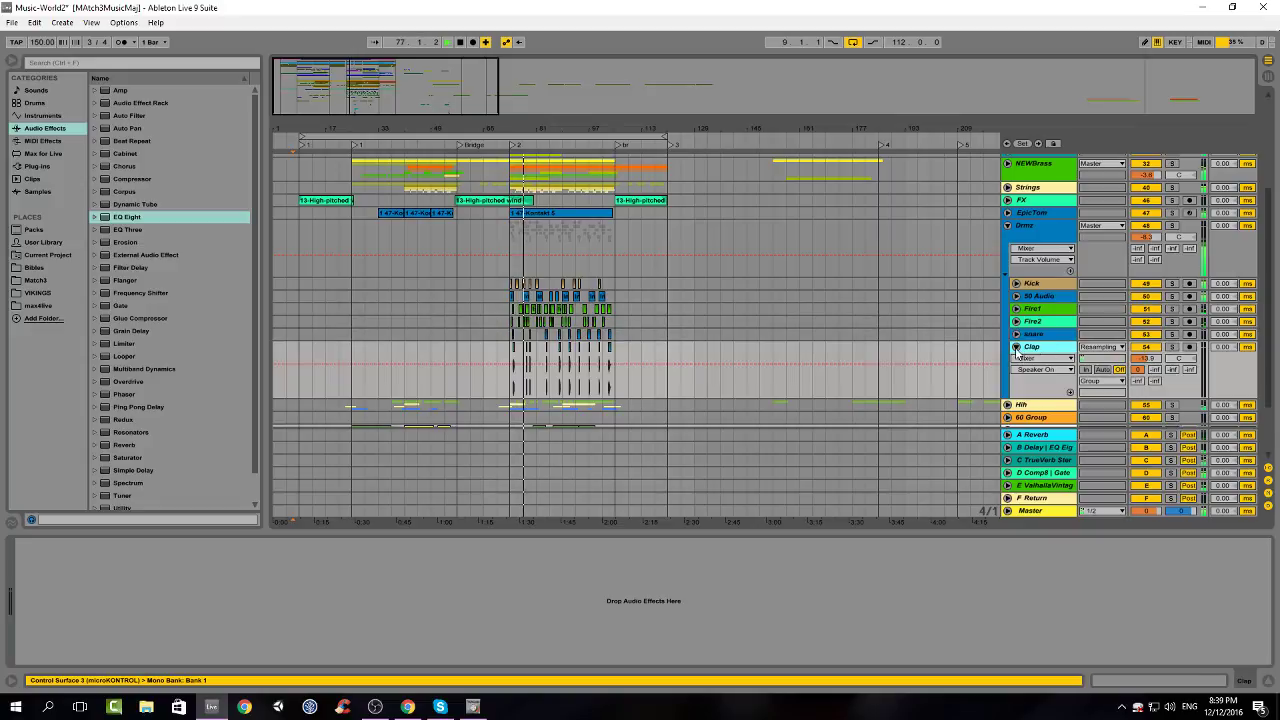
left_click(1016, 347)
left_click(1008, 226)
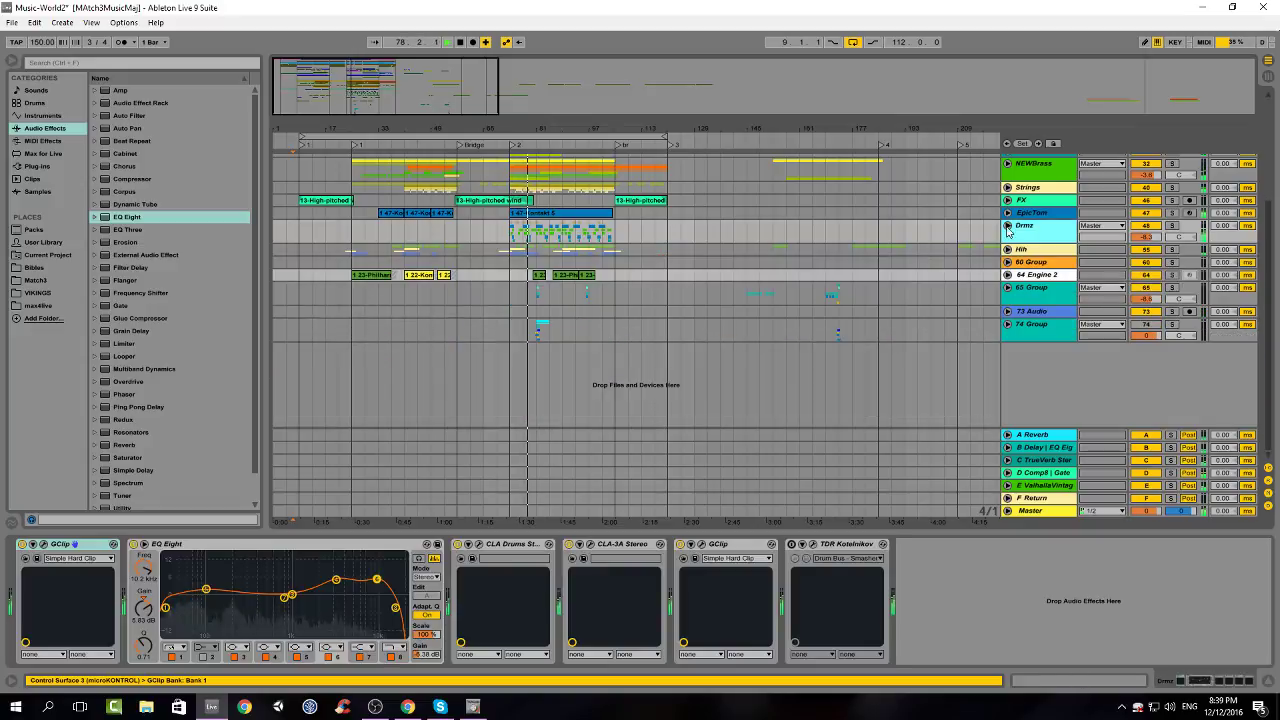
View the 64 Engine 2 device chain, inspect the tracks and Massive instrument inside 74 Group, and fold the group again
left_click(1062, 276)
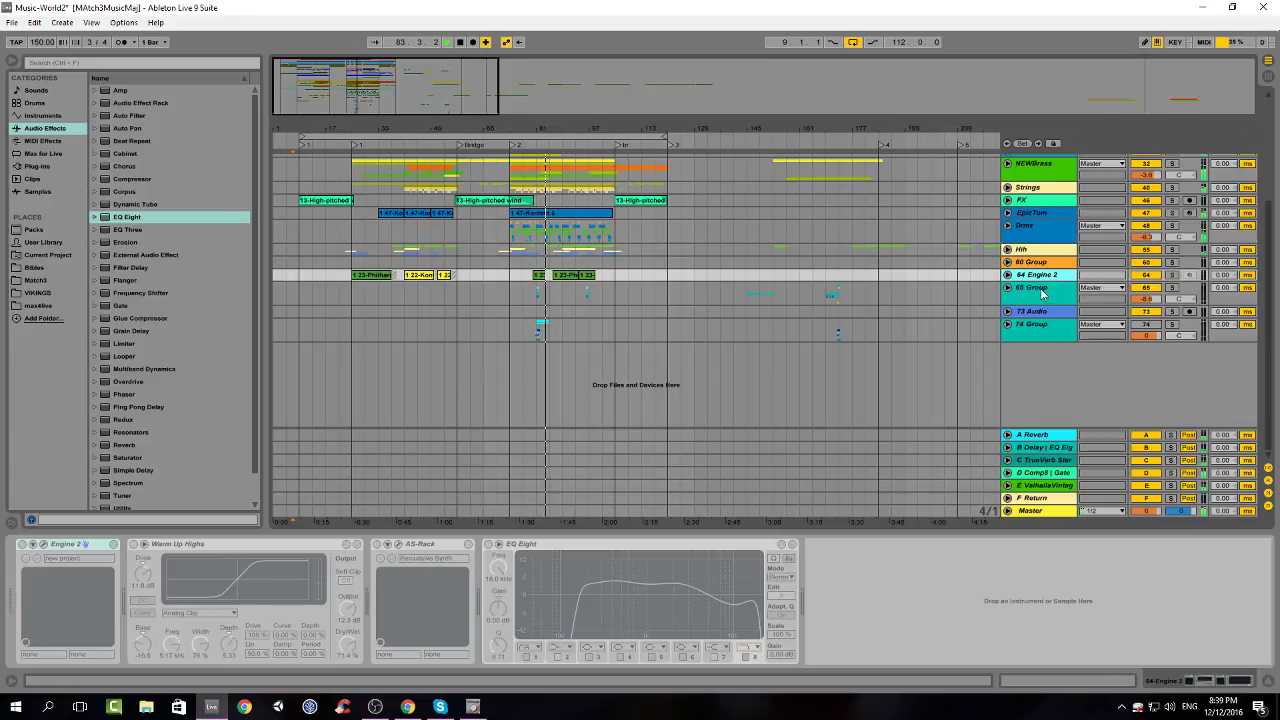
left_click(1038, 324)
left_click(1007, 324)
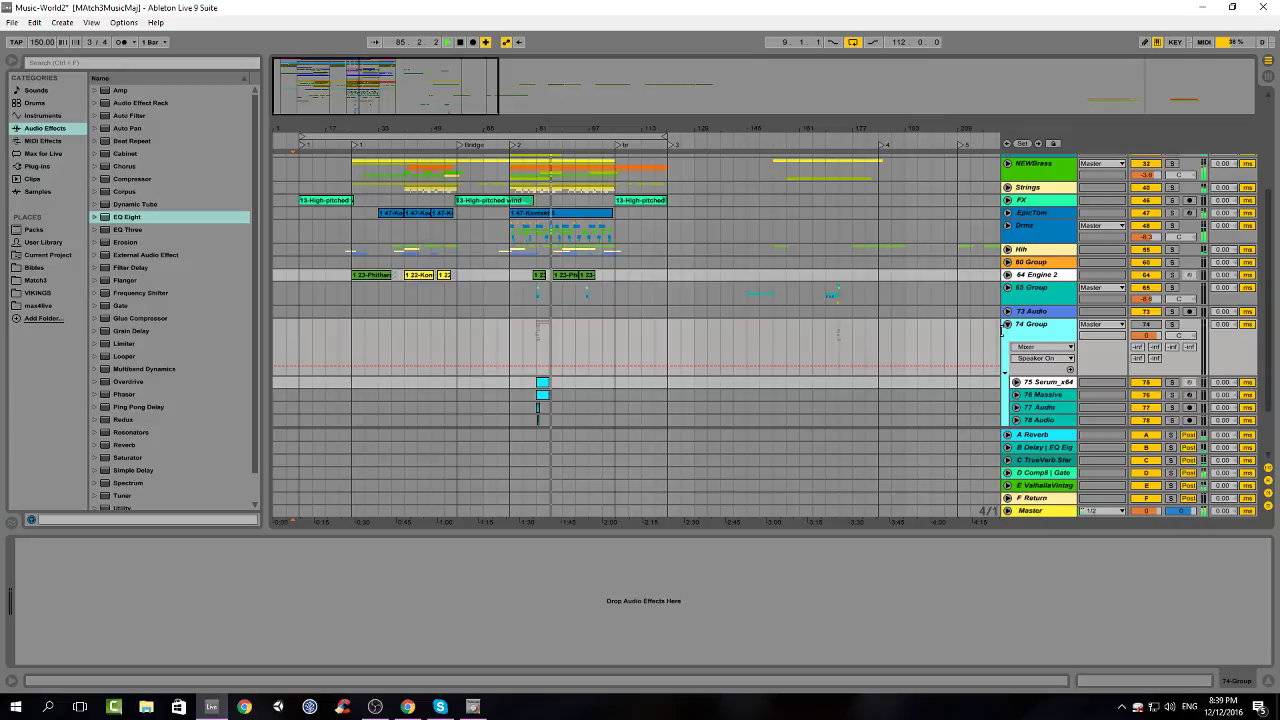
scroll(791, 370, "down", 2)
left_click(540, 342)
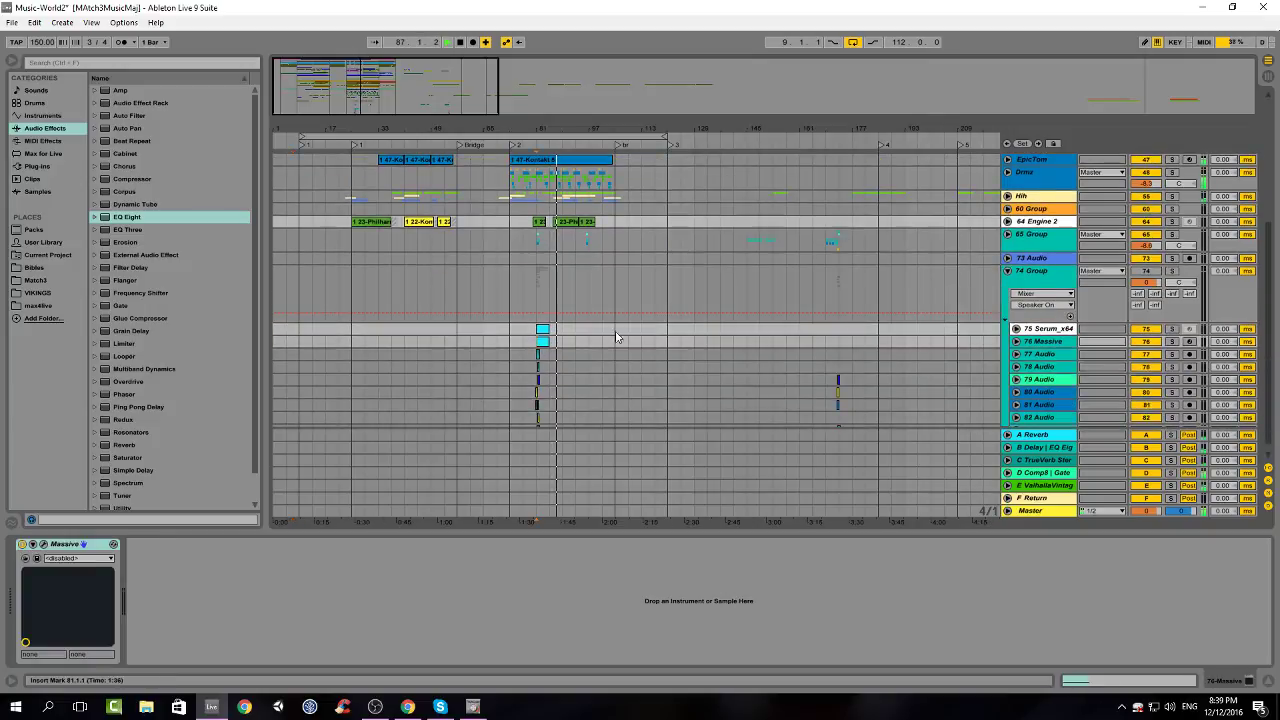
left_click(1007, 272)
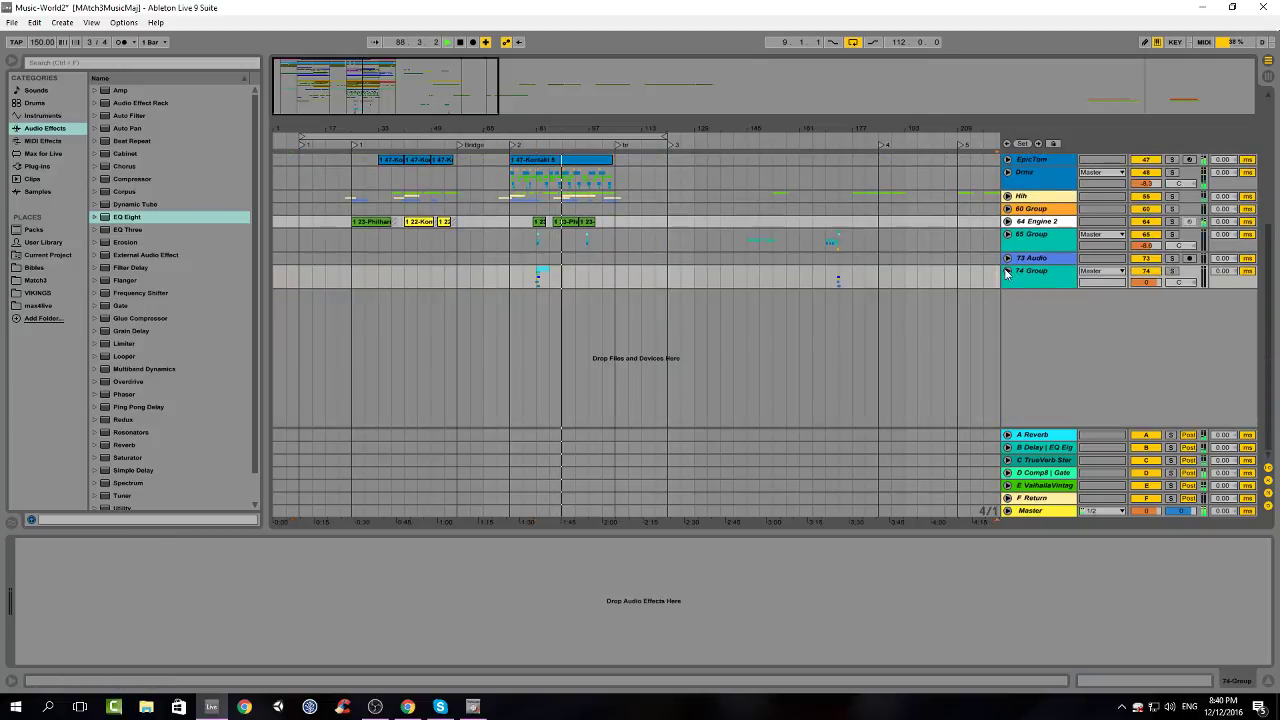
scroll(800, 230, "up", 8)
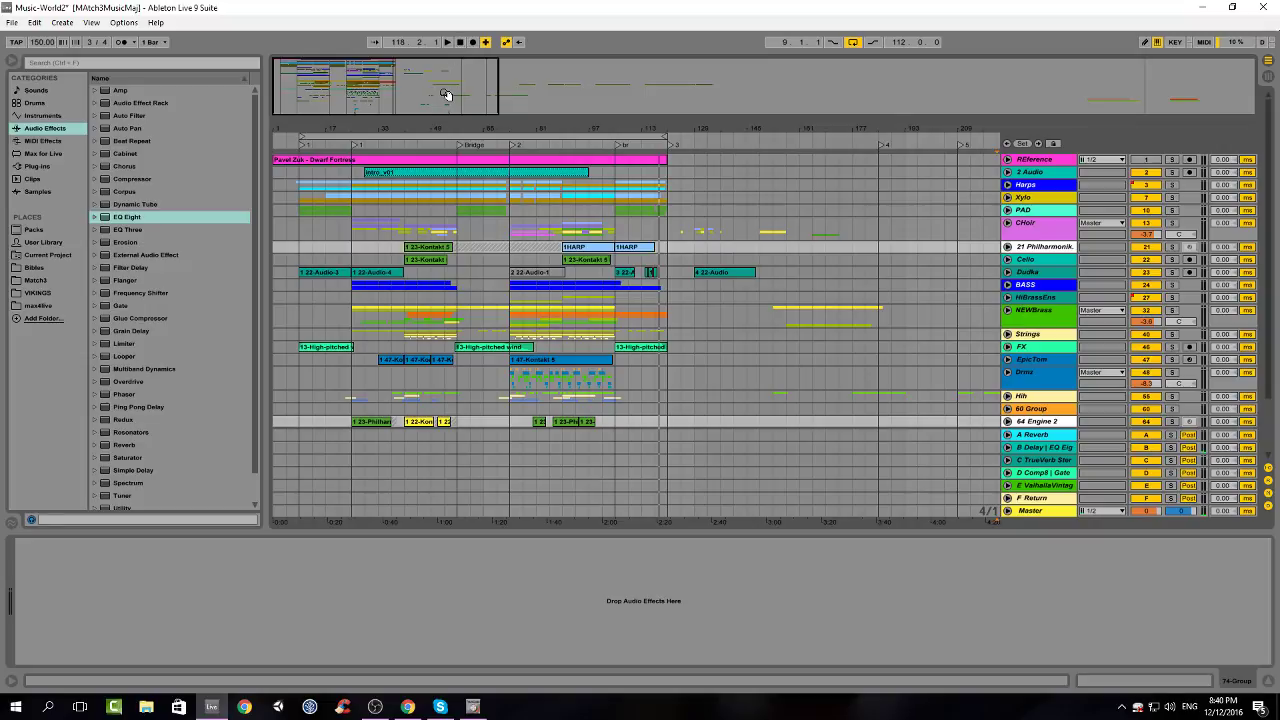
Open the video window of the intro_v01 clip and shrink it so the arrangement stays visible beside it
mouse_move(446, 95)
left_mouse_down()
mouse_move(446, 110)
mouse_move(455, 95)
left_mouse_up()
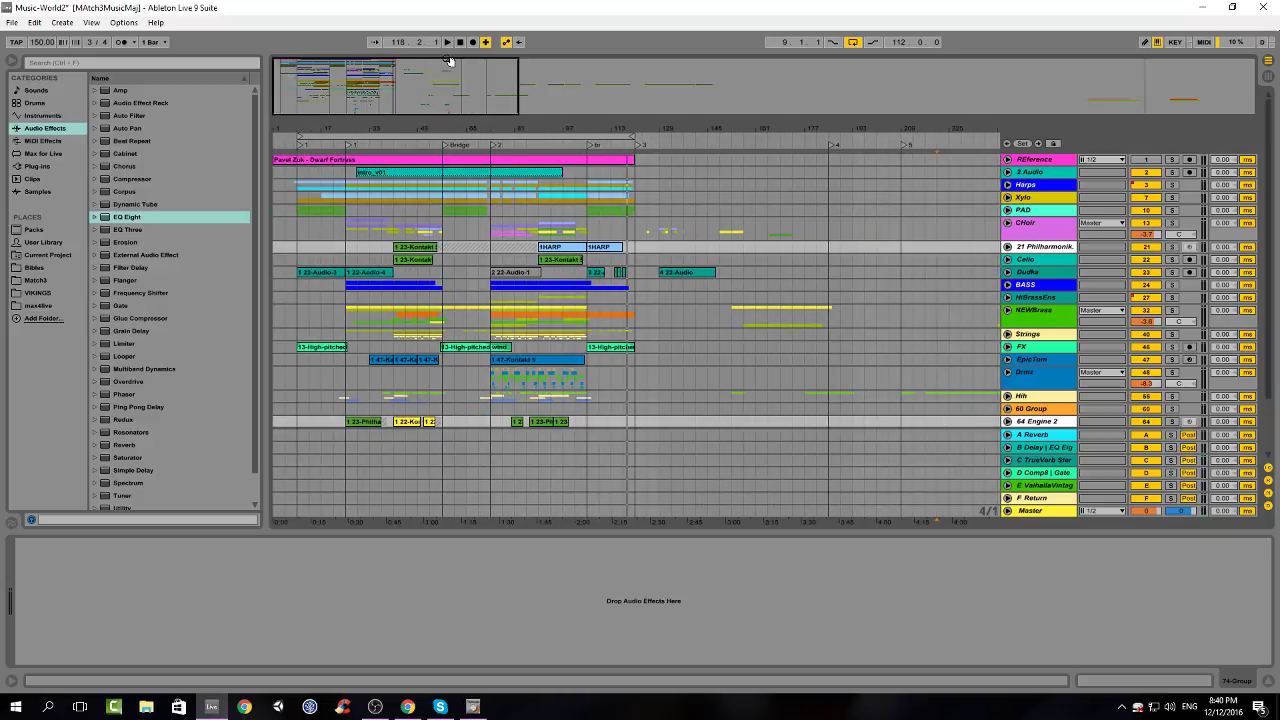
left_click_drag(379, 88, 408, 91)
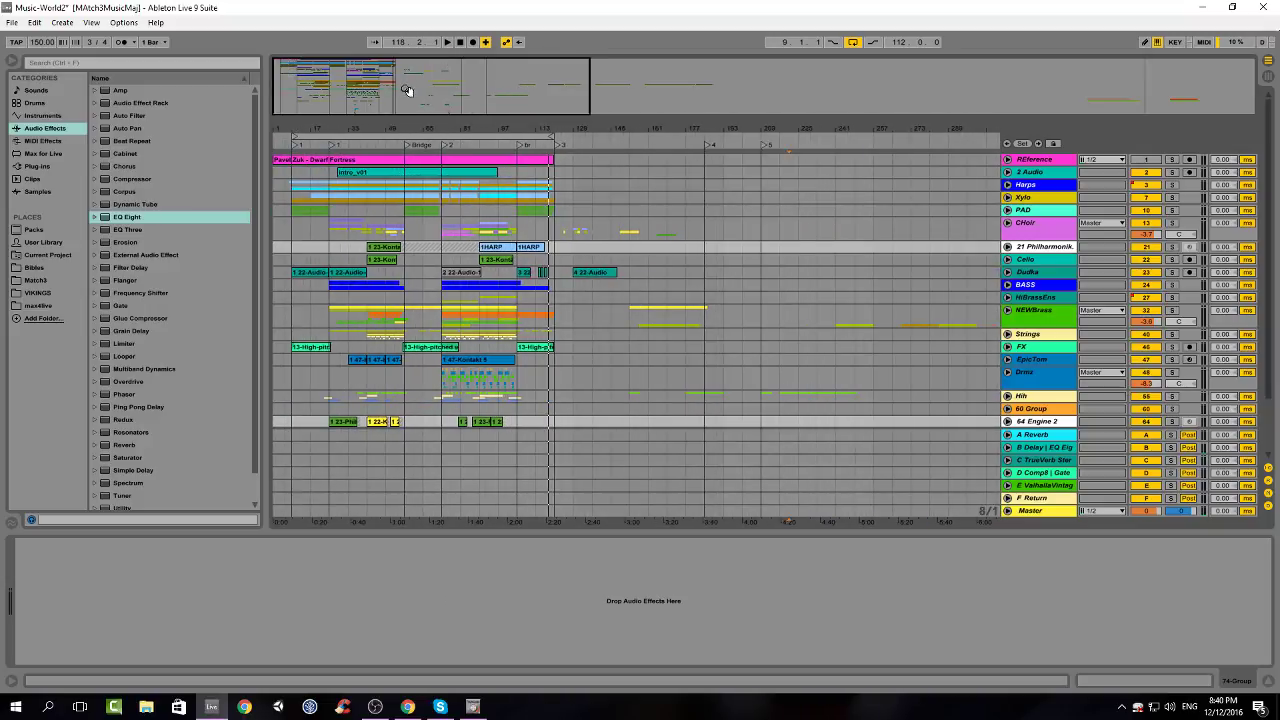
left_click(409, 176)
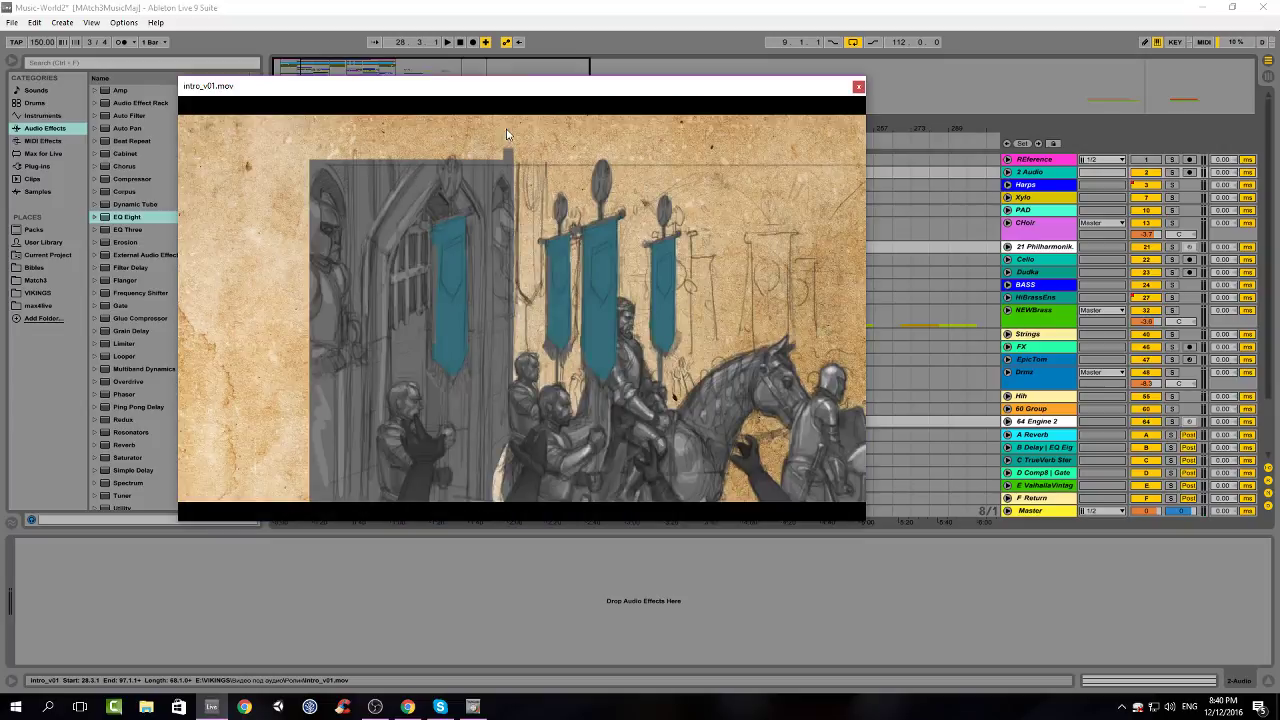
left_click_drag(517, 84, 889, 62)
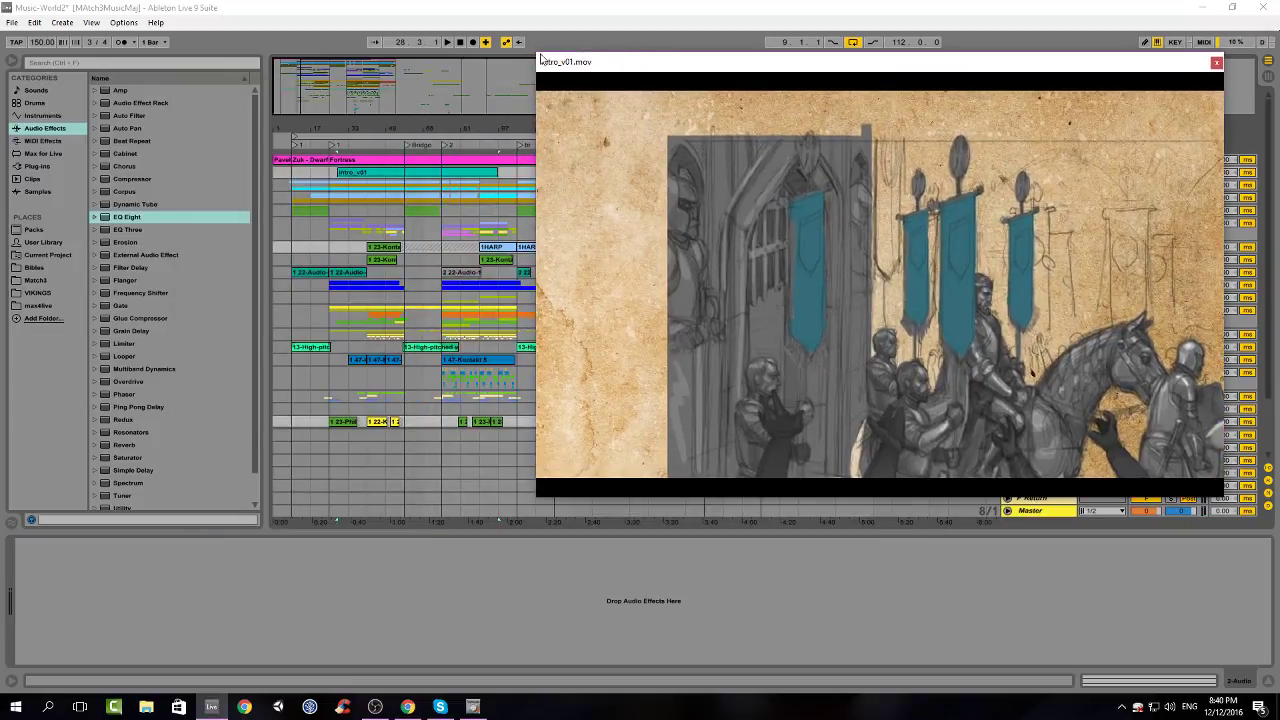
left_click_drag(537, 53, 970, 255)
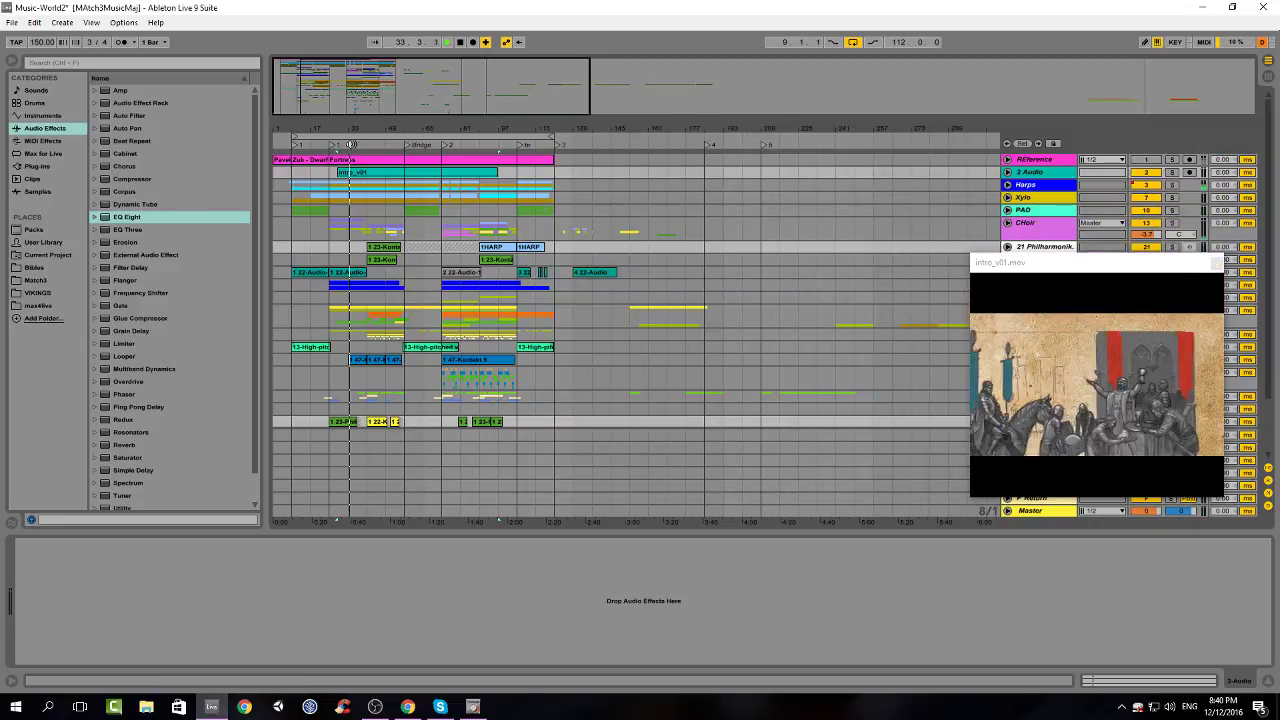
Play the music with the video in an enlarged window, jumping through section 1, the Bridge and section 2
left_click(349, 144)
left_click_drag(973, 260, 783, 172)
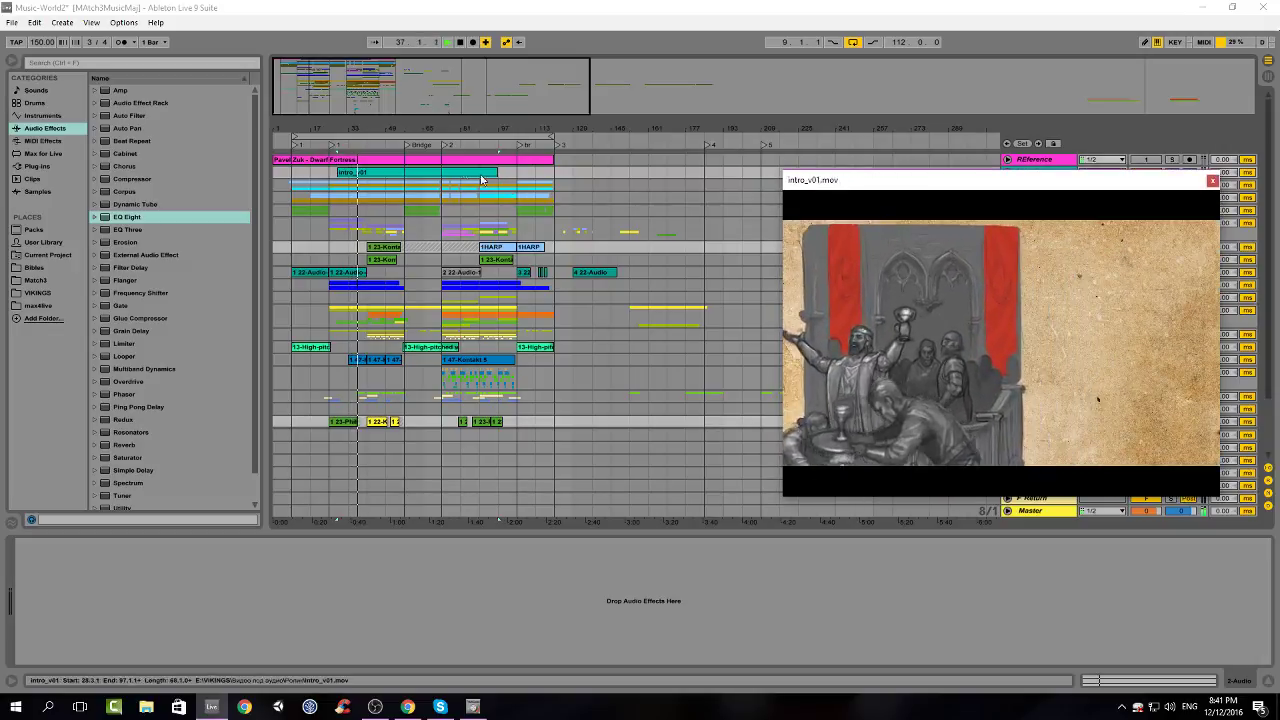
left_click(383, 144)
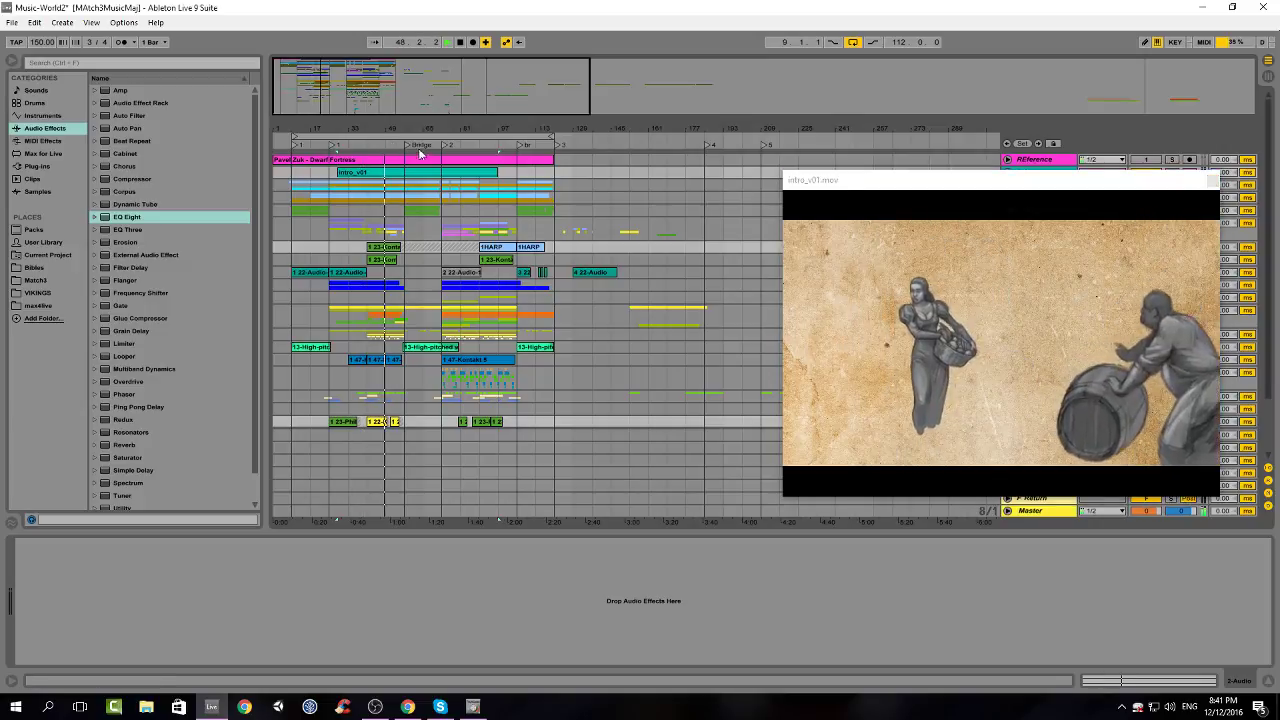
left_click(430, 144)
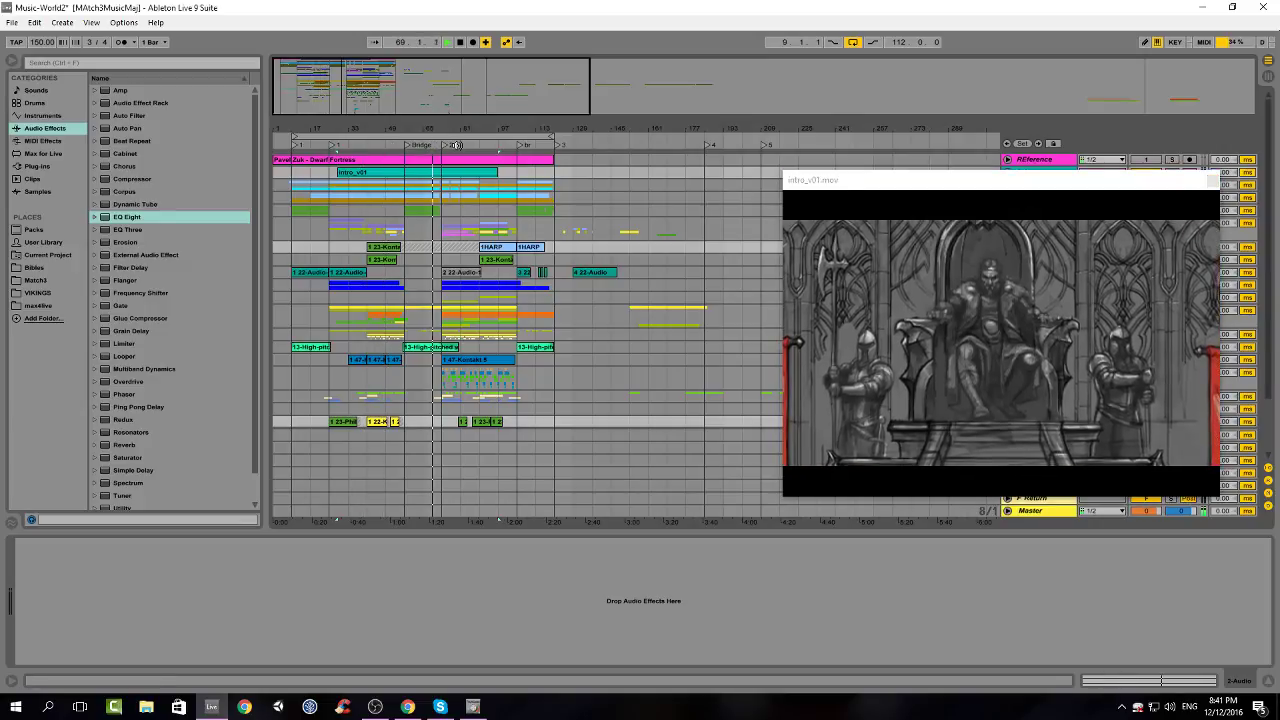
left_click(455, 145)
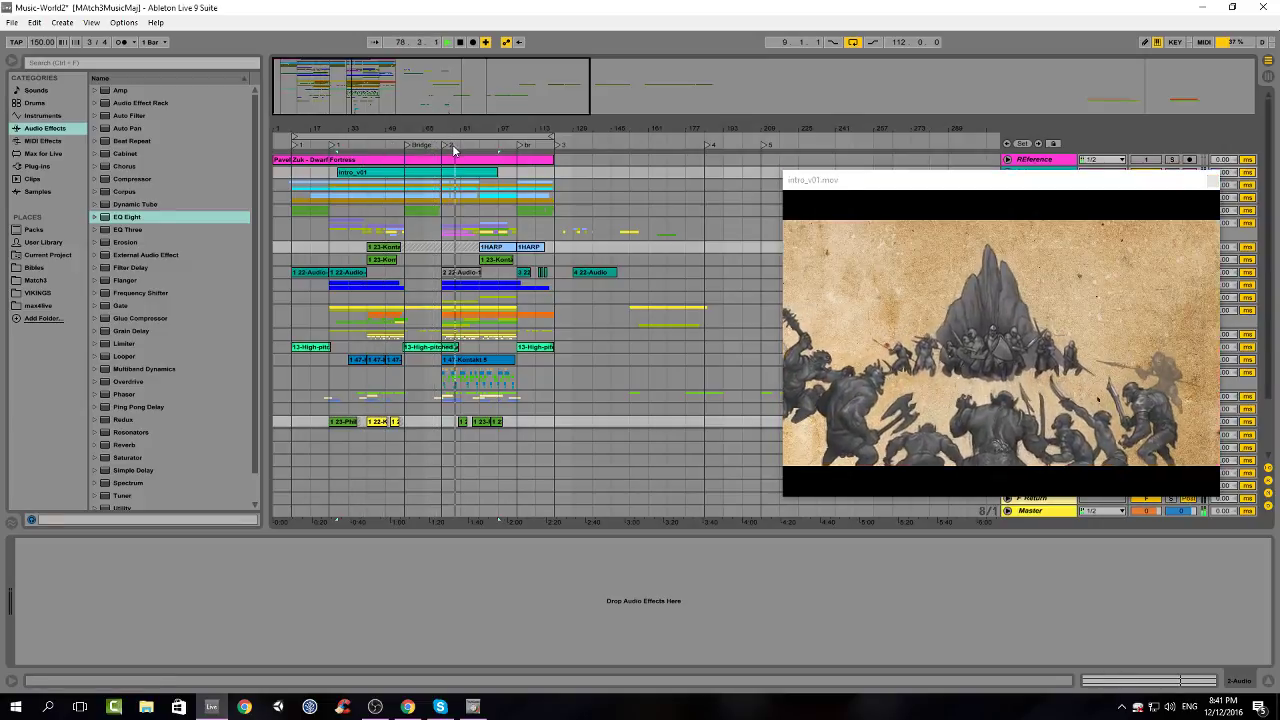
Stop playback and close the intro_v01 video window to show the whole arrangement
left_click(460, 42)
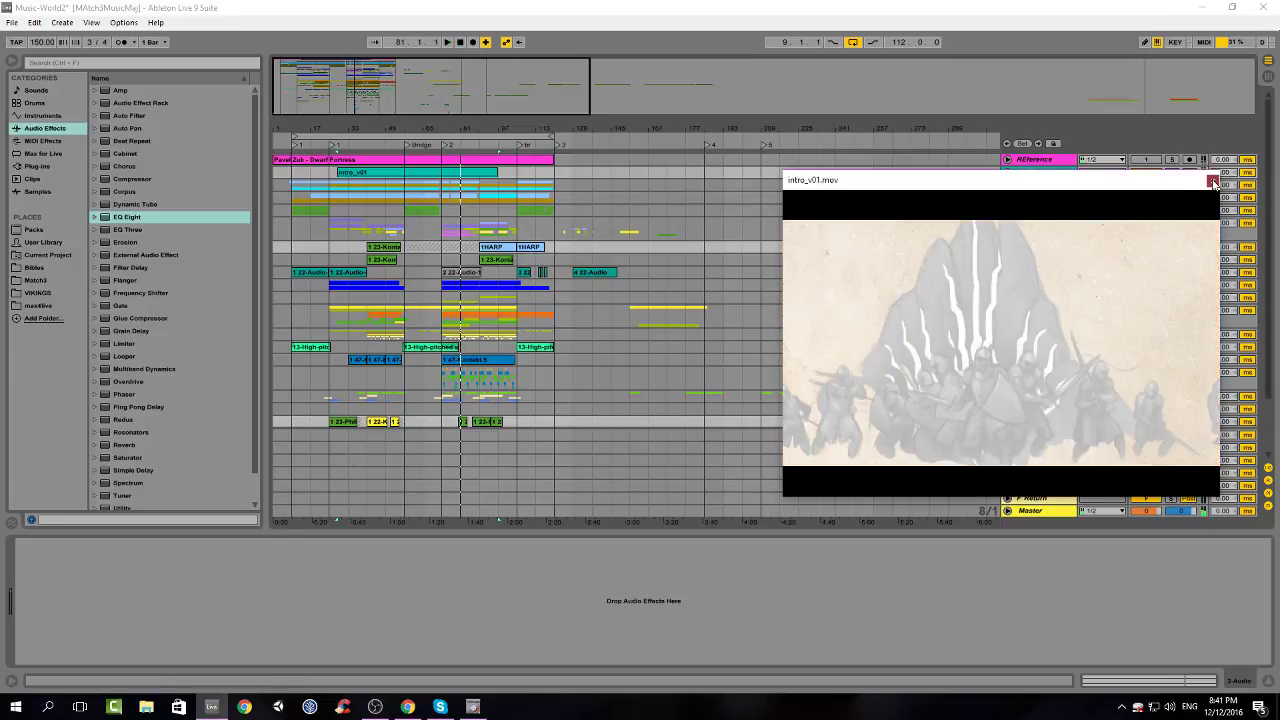
left_click(1213, 181)
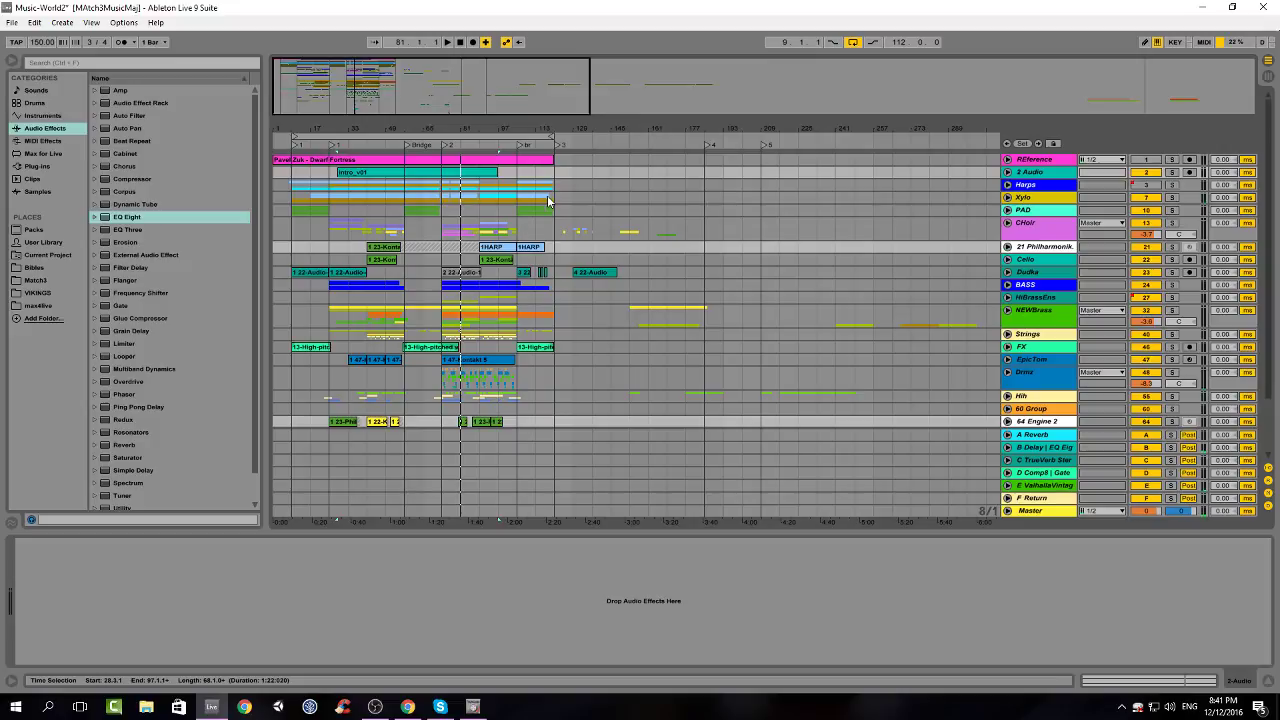
key("minus")
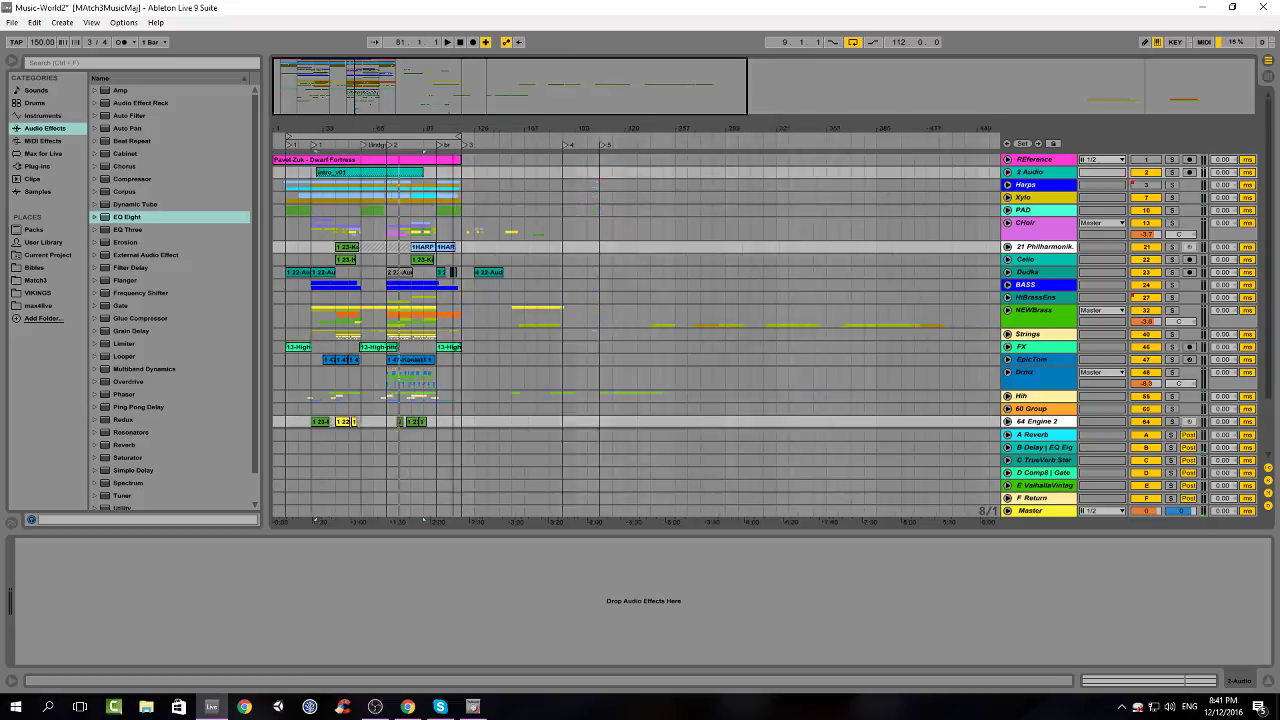